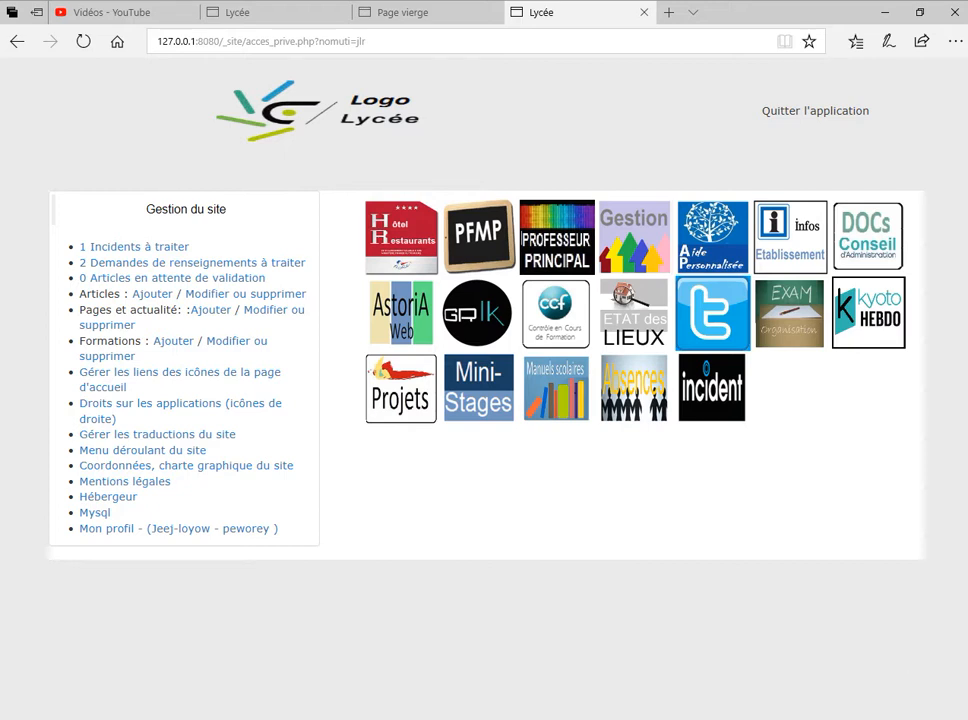
Open the PFMP application with the HOTELLERIE section and view its archived PFMP list before returning to the current PFMP list
{"action": "left_click", "coordinate": [483, 235]}
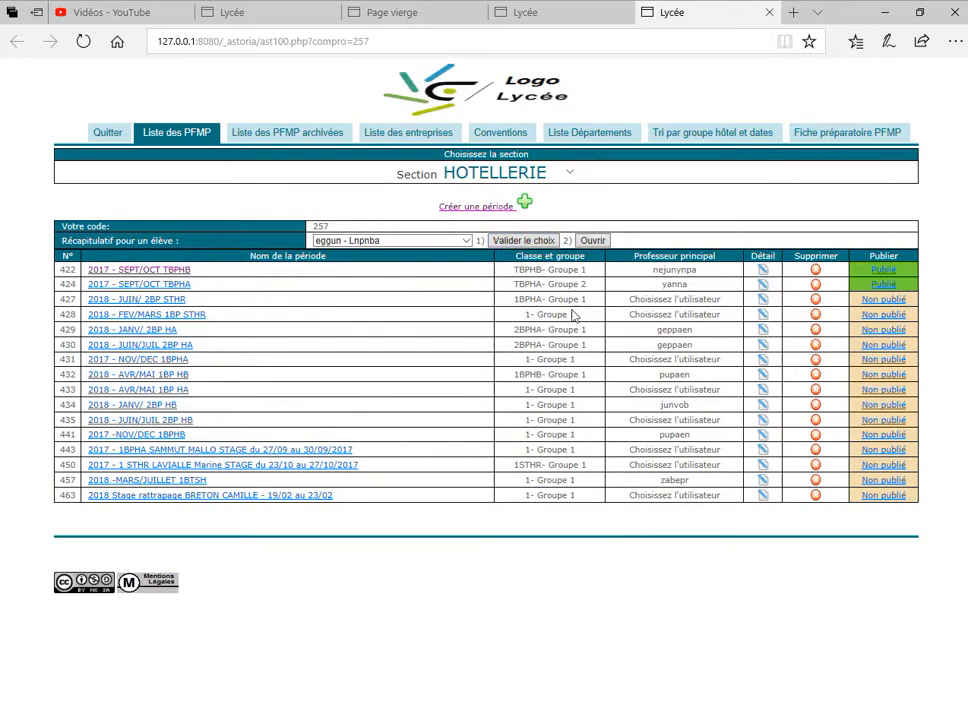
{"action": "left_click", "coordinate": [570, 173]}
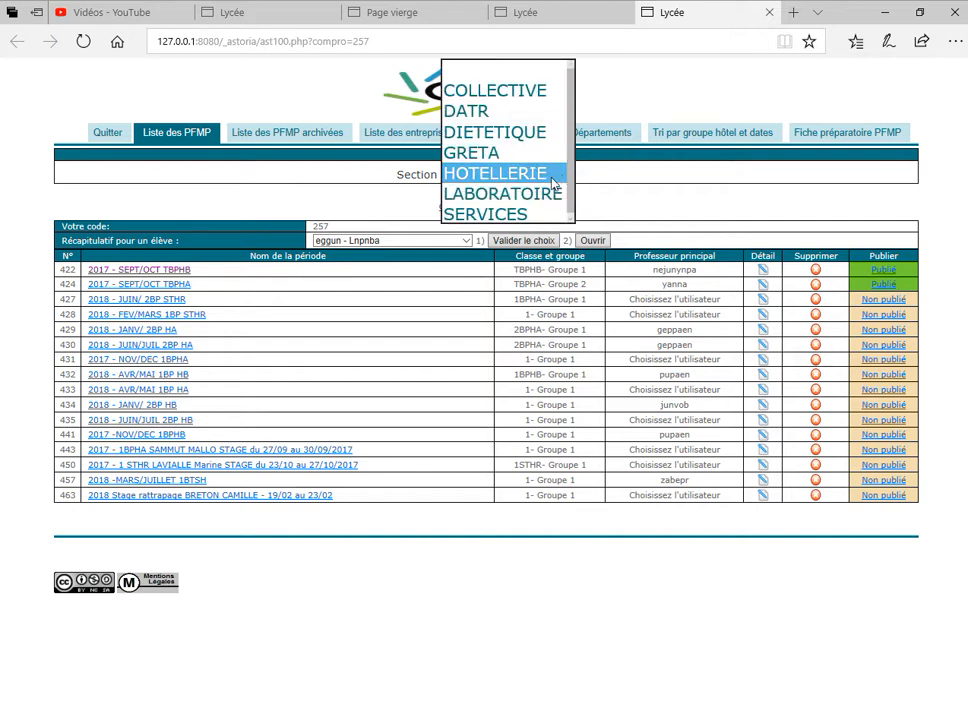
{"action": "left_click", "coordinate": [536, 179]}
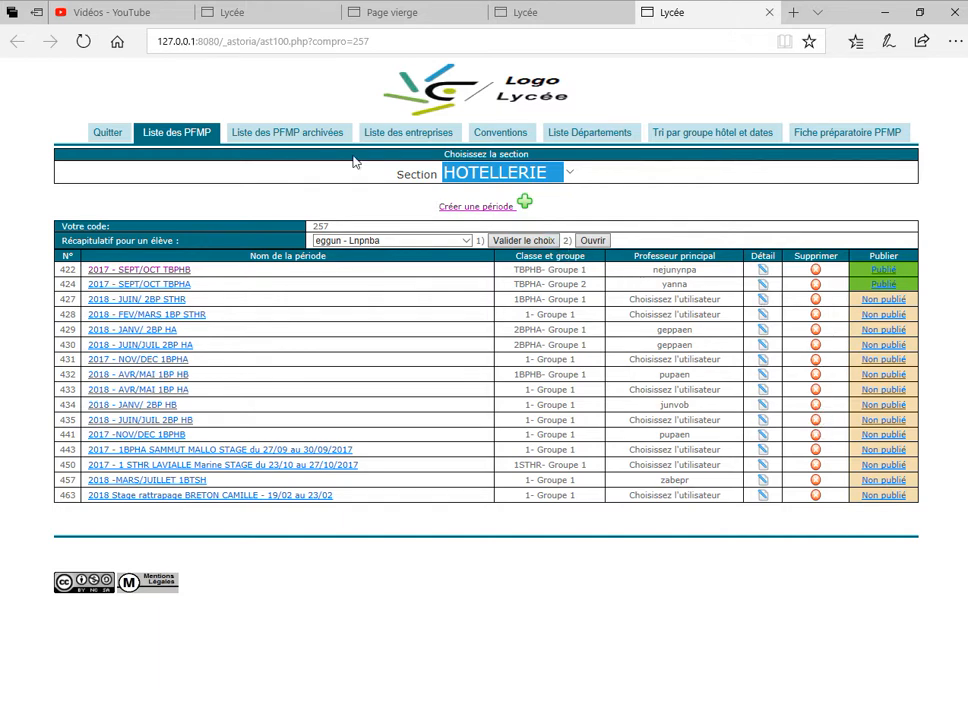
{"action": "left_click", "coordinate": [297, 137]}
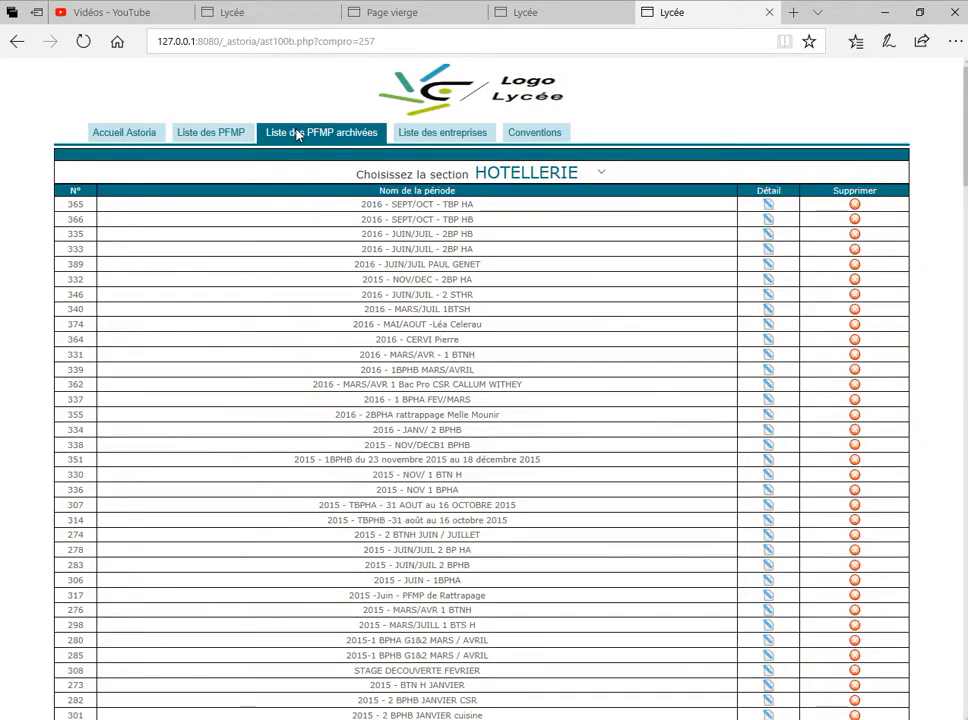
{"action": "left_click", "coordinate": [241, 133]}
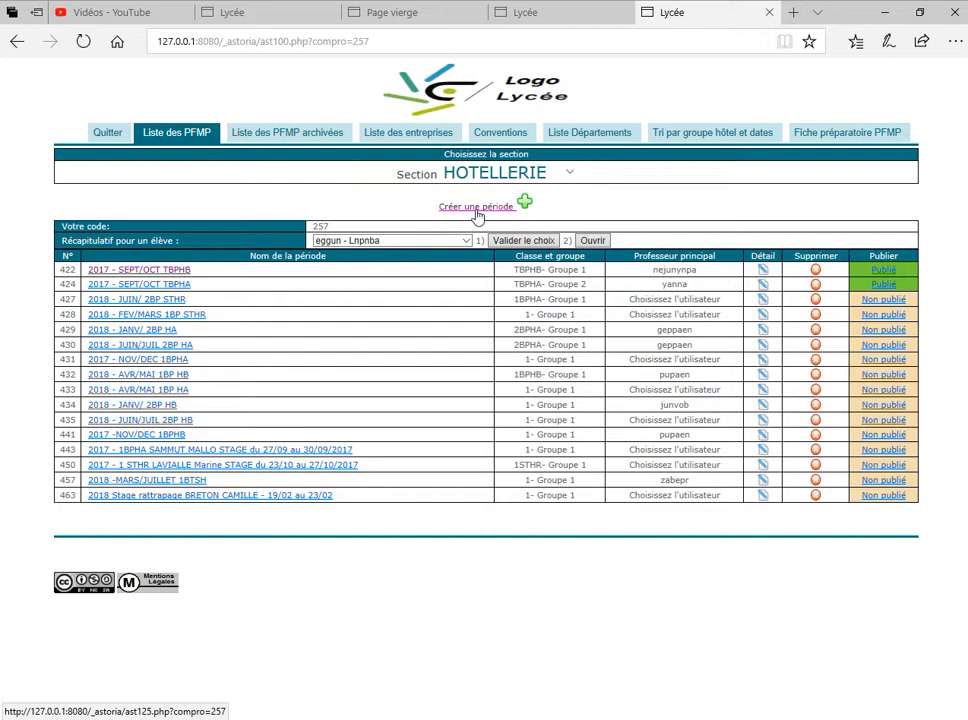
Create a new training period named "essai mai 2018"
{"action": "left_click", "coordinate": [476, 210]}
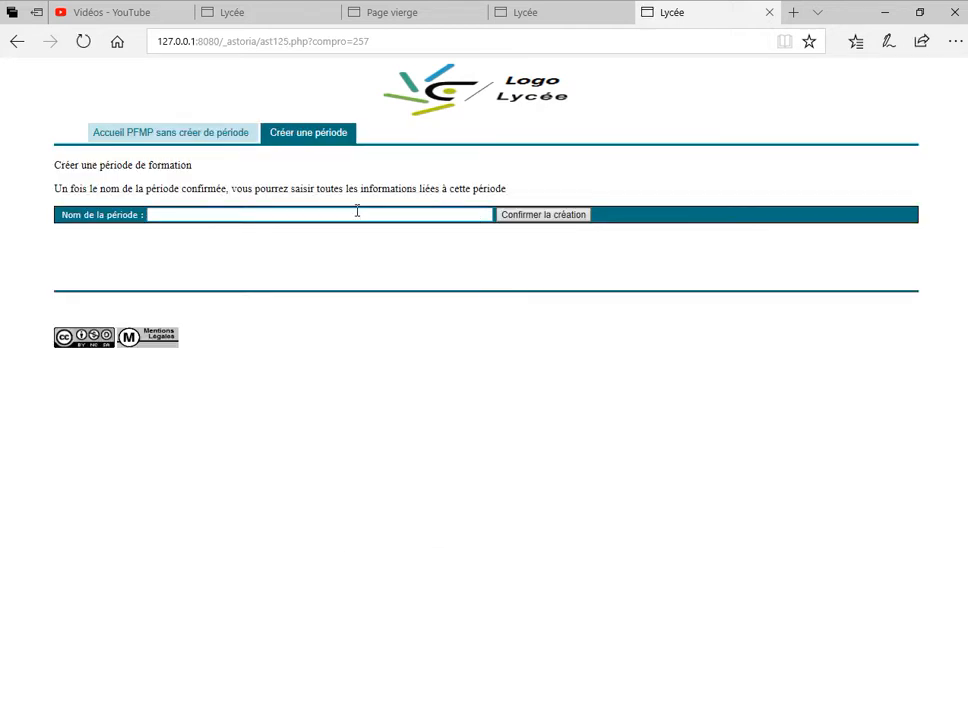
{"action": "left_click", "coordinate": [357, 212]}
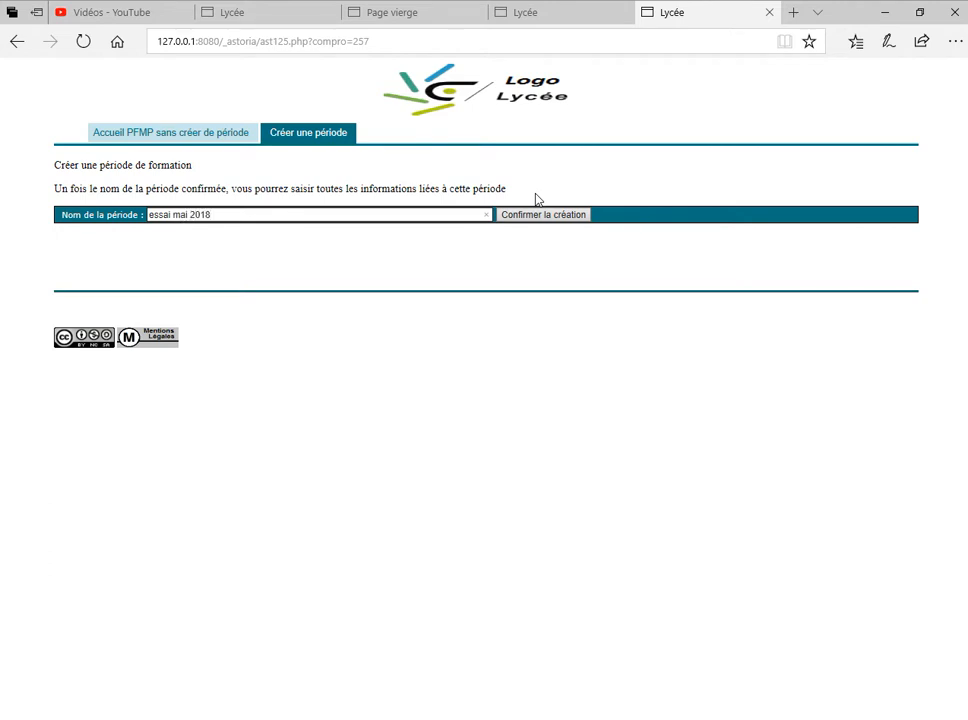
{"action": "left_click", "coordinate": [521, 214]}
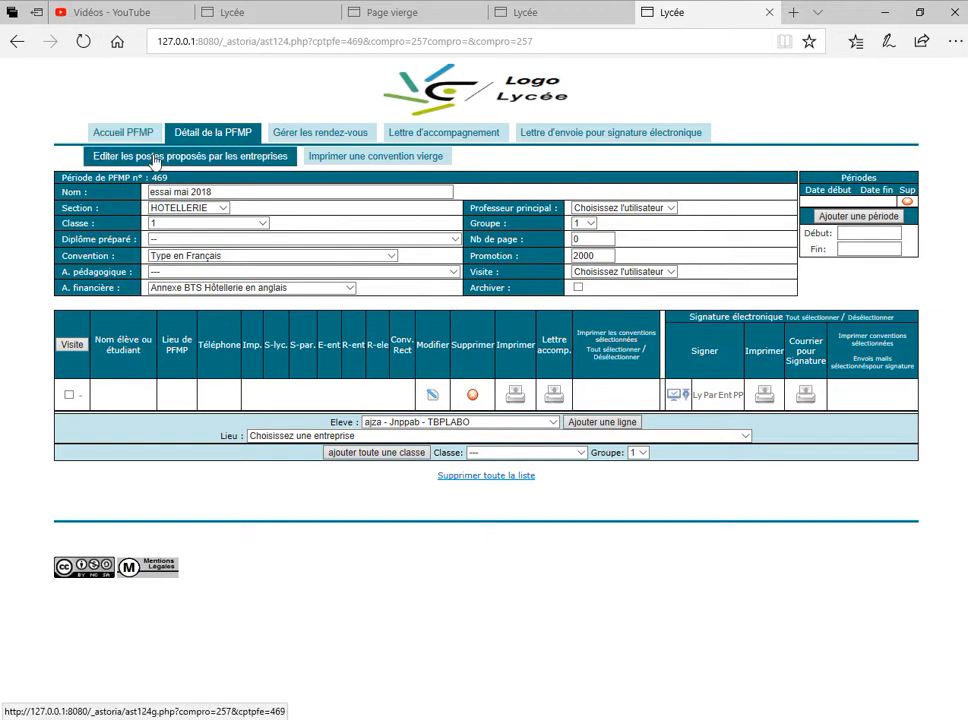
Set the period's class to TBPHA and its diploma to "BAC PRO commercialisation et services en restauration"
{"action": "left_click", "coordinate": [263, 224]}
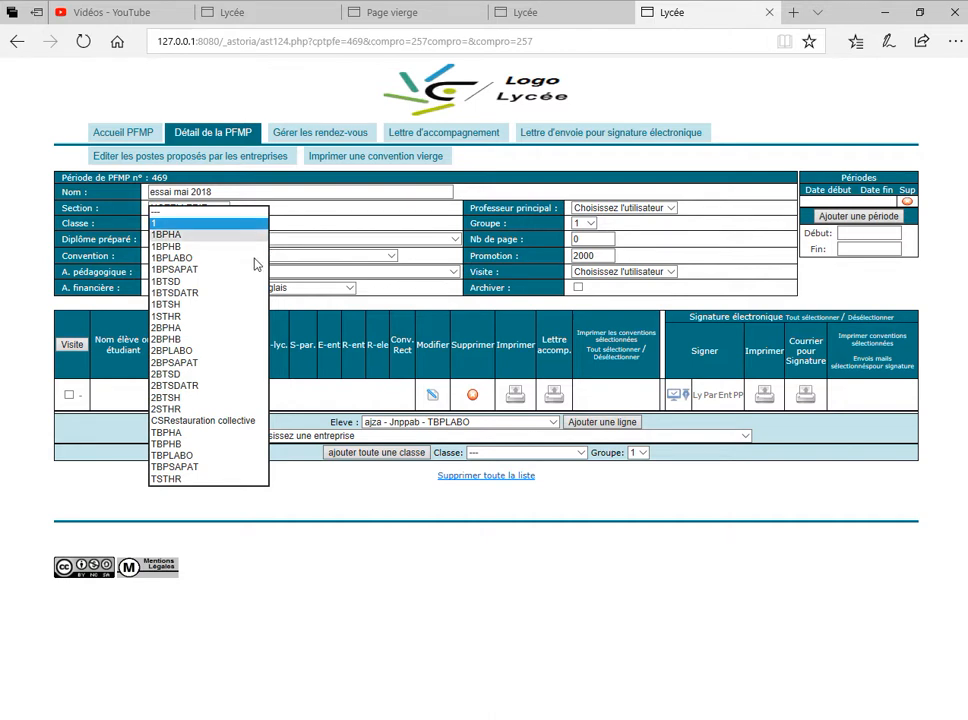
{"action": "left_click", "coordinate": [197, 440]}
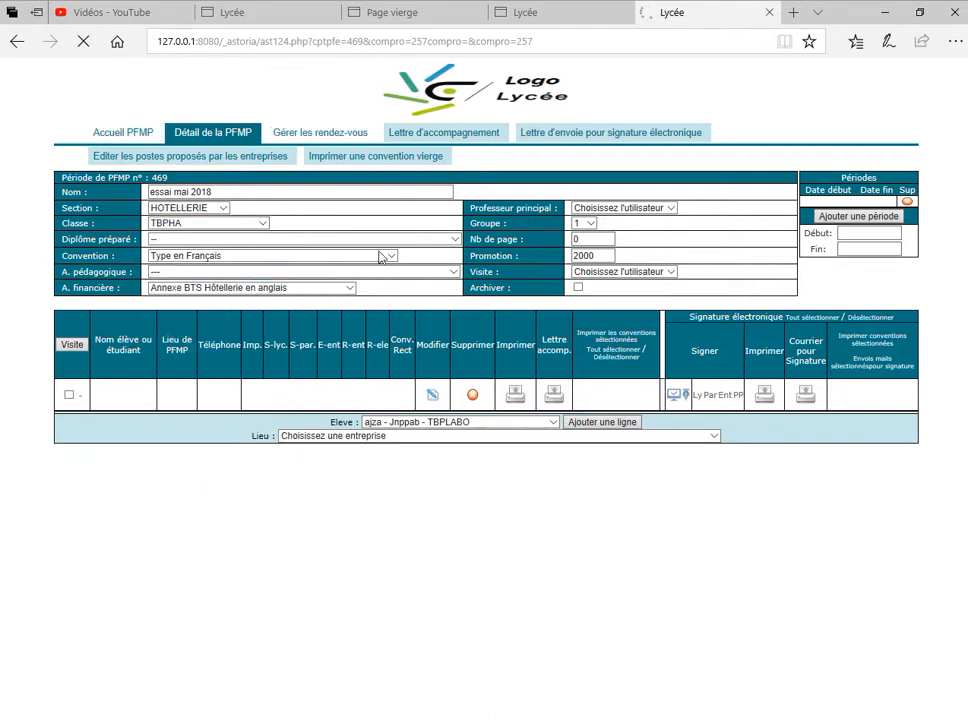
{"action": "left_click", "coordinate": [453, 239]}
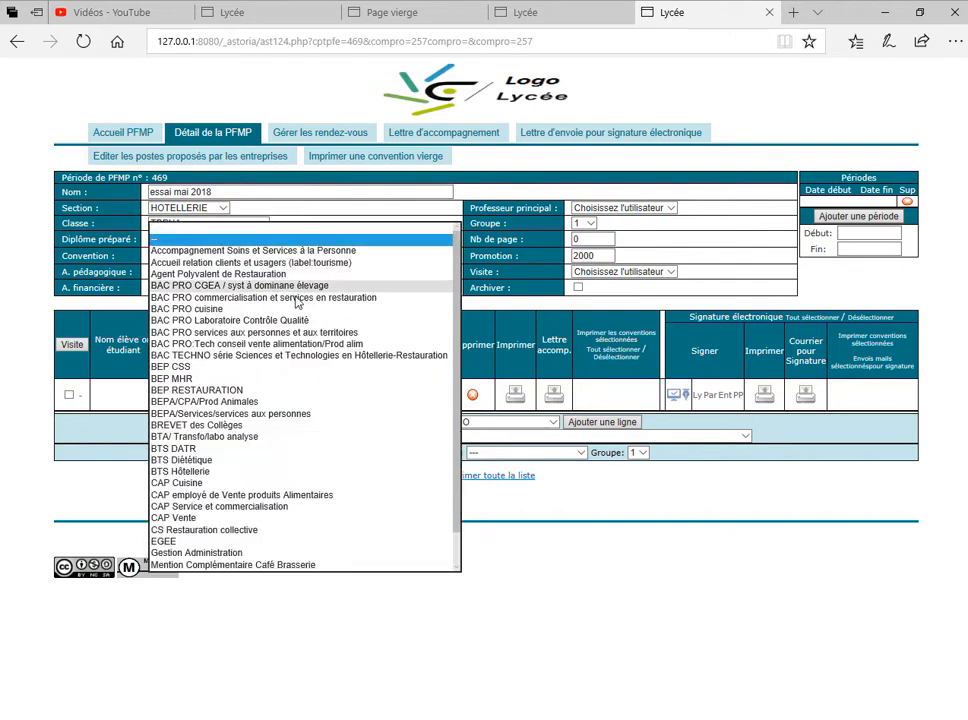
{"action": "left_click", "coordinate": [288, 298]}
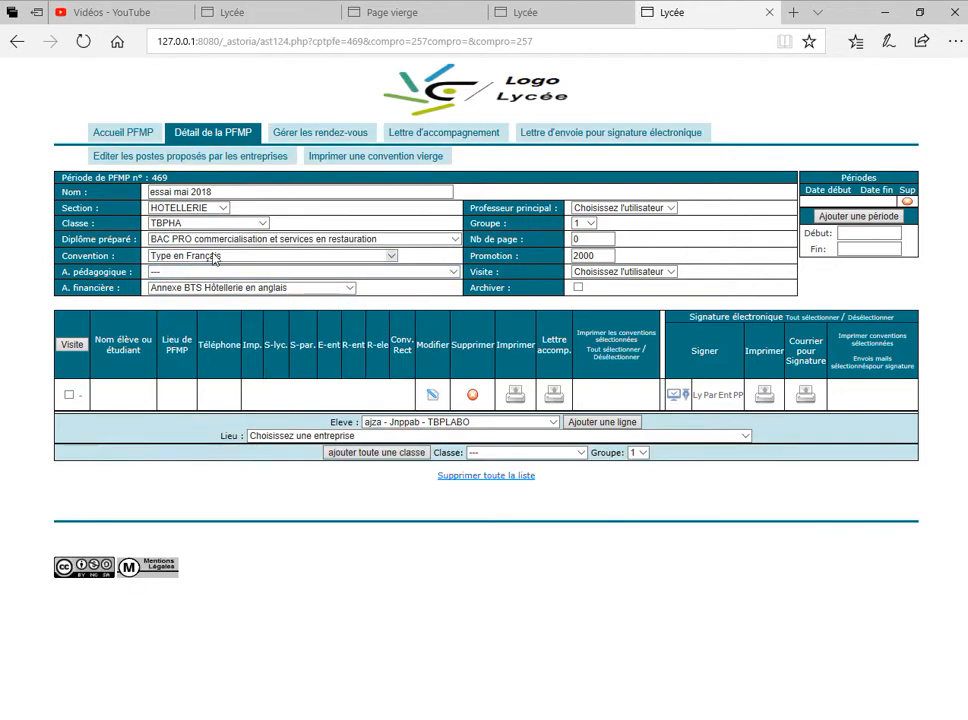
Set the convention to "Type BAC PRO et BAC TECHNO série STHR en francais" and the pedagogical annex to "Terminale Bac Pro Commercialisation et Services en Restauration"
{"action": "left_click", "coordinate": [393, 256]}
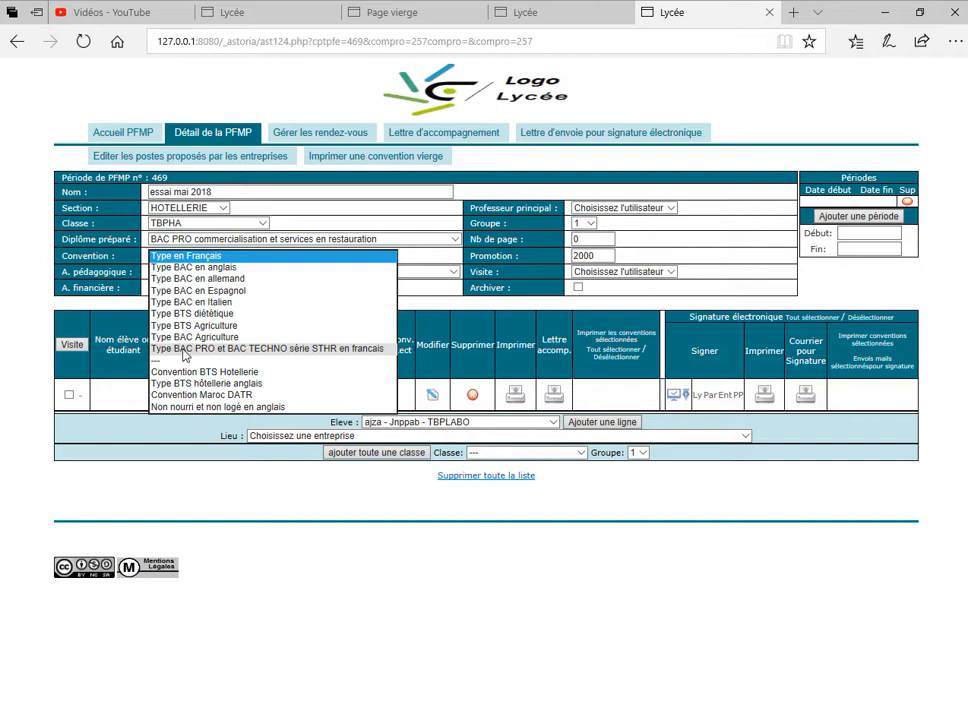
{"action": "left_click", "coordinate": [285, 350]}
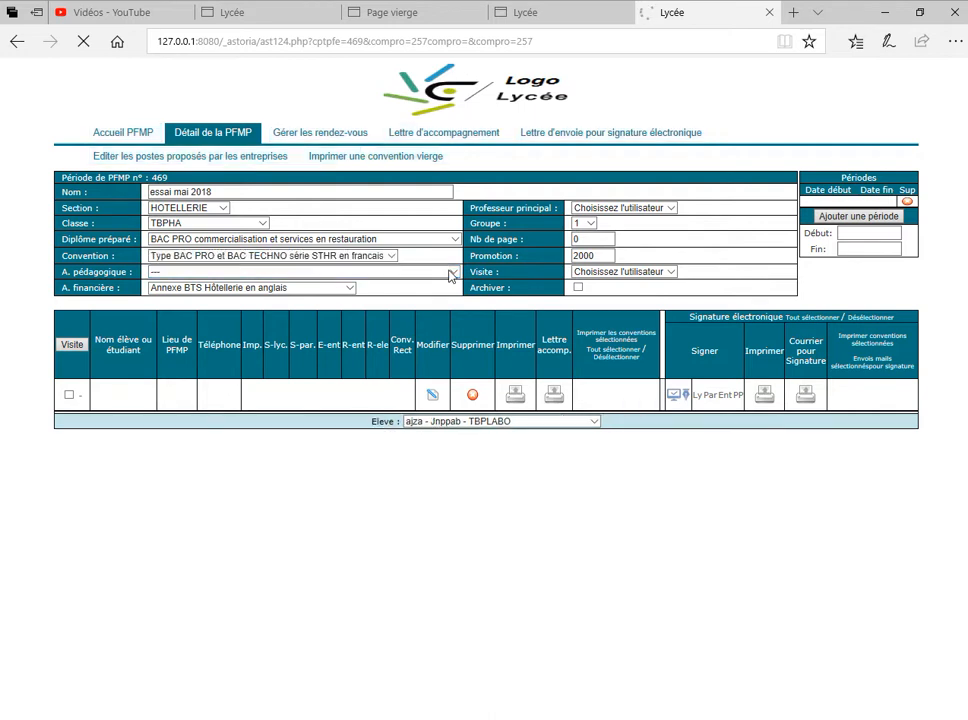
{"action": "left_click", "coordinate": [454, 272]}
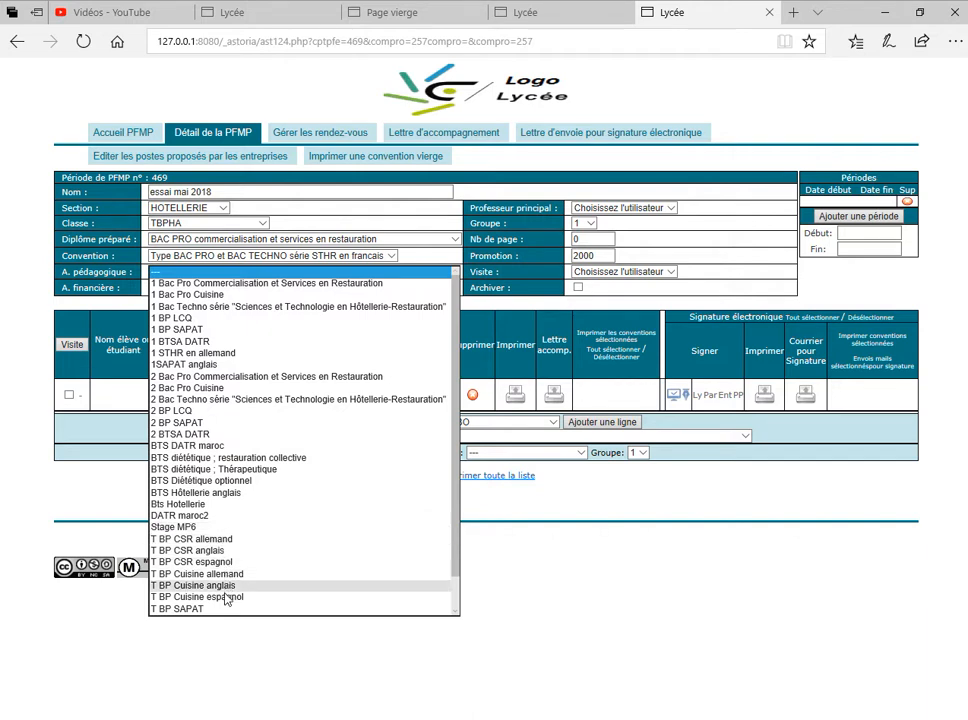
{"action": "scroll", "coordinate": [226, 598], "scroll_direction": "down", "scroll_amount": 1}
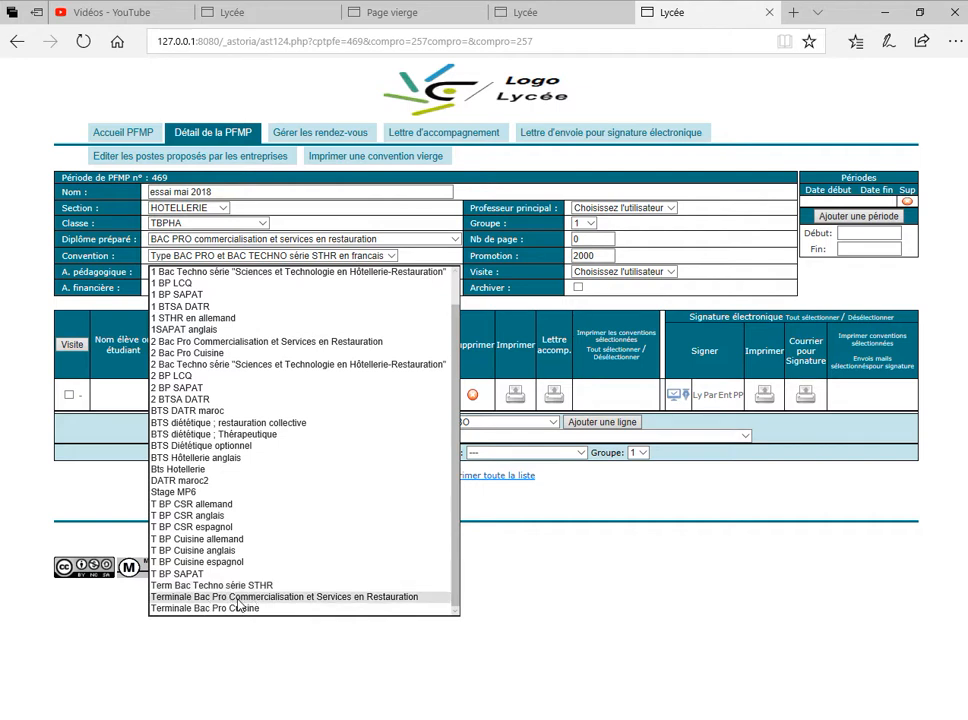
{"action": "left_click", "coordinate": [237, 599]}
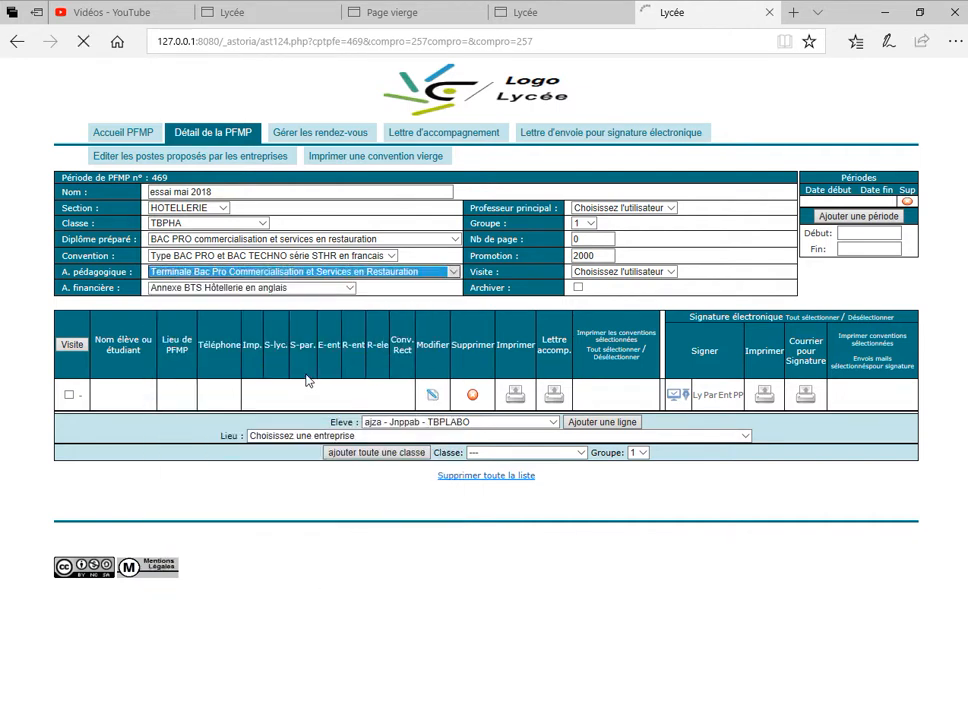
Set the financial annex to "Nourri logé" and choose the period's principal teacher
{"action": "left_click", "coordinate": [350, 288]}
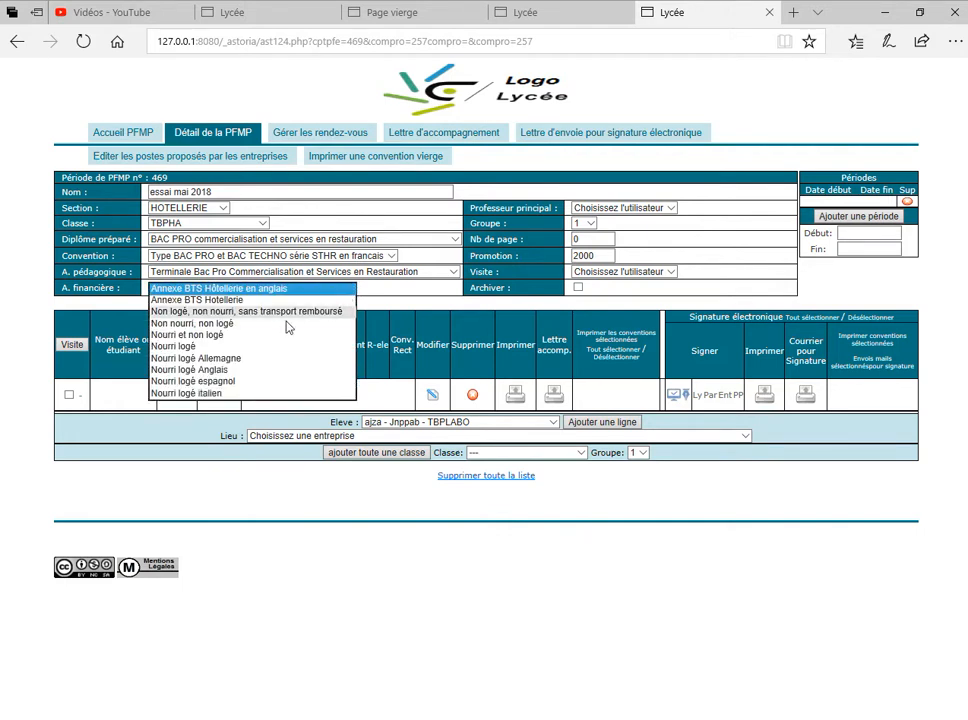
{"action": "left_click", "coordinate": [216, 347]}
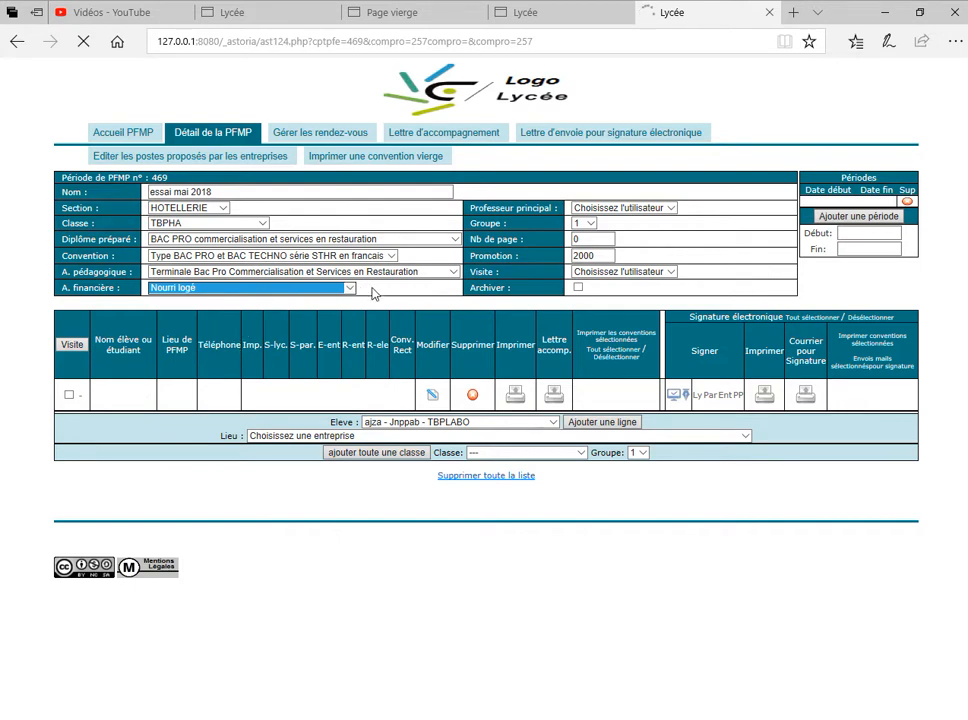
{"action": "left_click", "coordinate": [672, 209]}
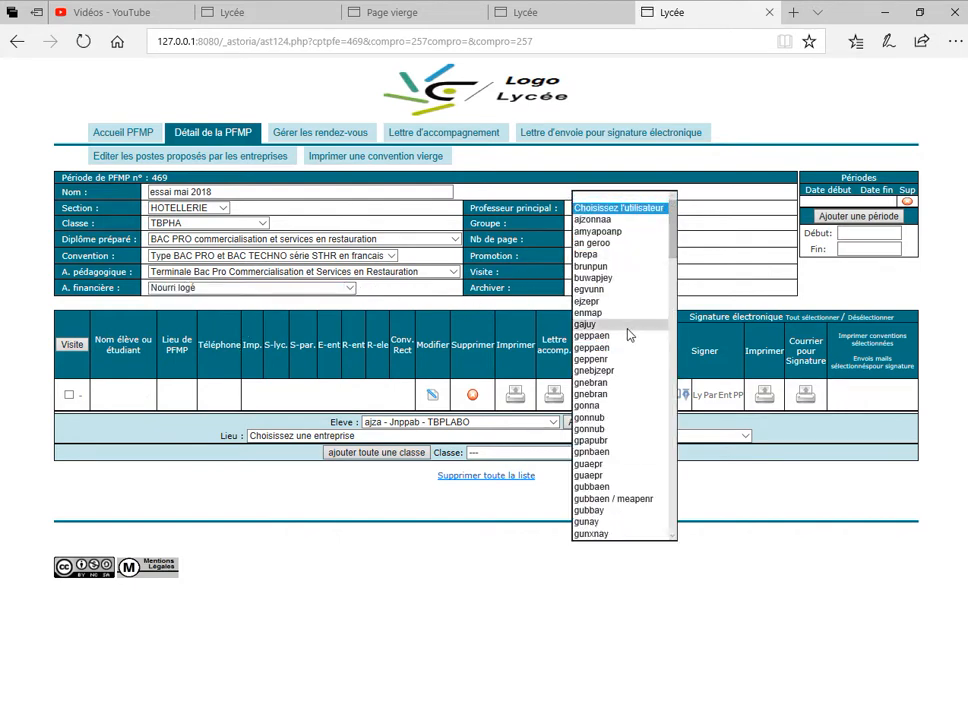
{"action": "left_click", "coordinate": [627, 326]}
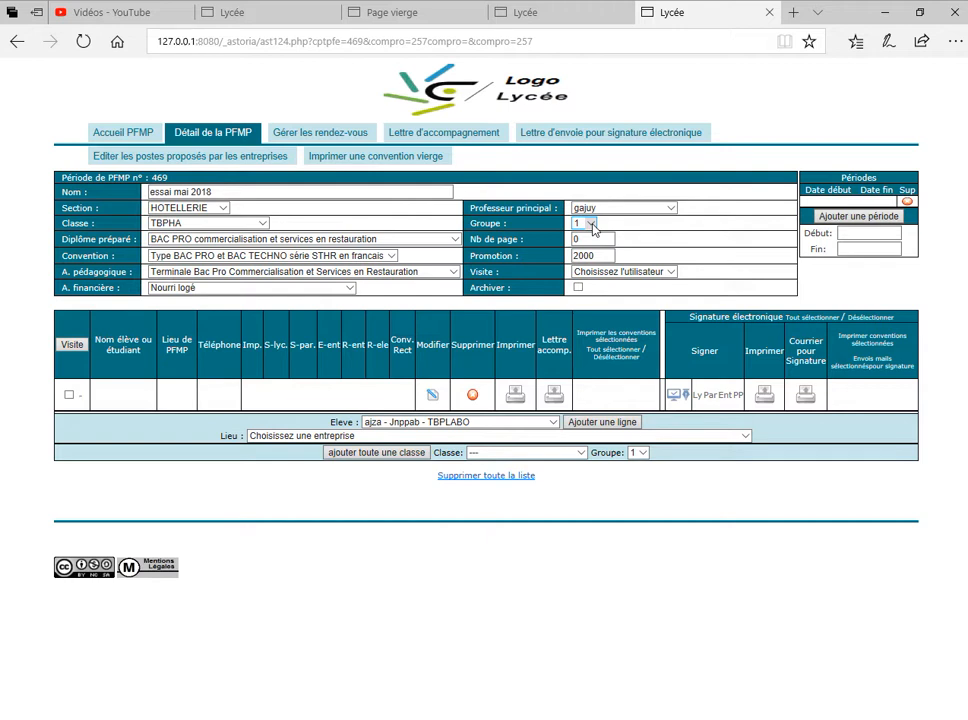
Keep group 1 and set the promotion year to 2018
{"action": "left_click", "coordinate": [592, 223]}
{"action": "left_click", "coordinate": [592, 223]}
{"action": "double_click", "coordinate": [597, 256]}
{"action": "type", "text": "20"}
Add a placement period running from 2018-05-14 to 2018-06-18
{"action": "left_click", "coordinate": [879, 231]}
{"action": "left_click", "coordinate": [871, 235]}
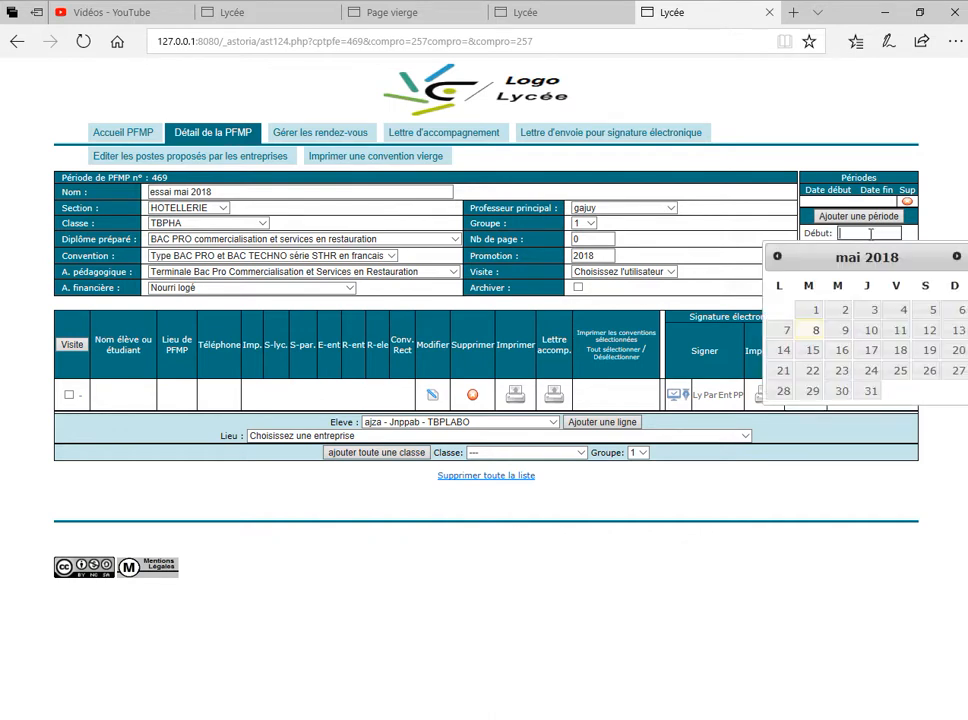
{"action": "left_click", "coordinate": [786, 351]}
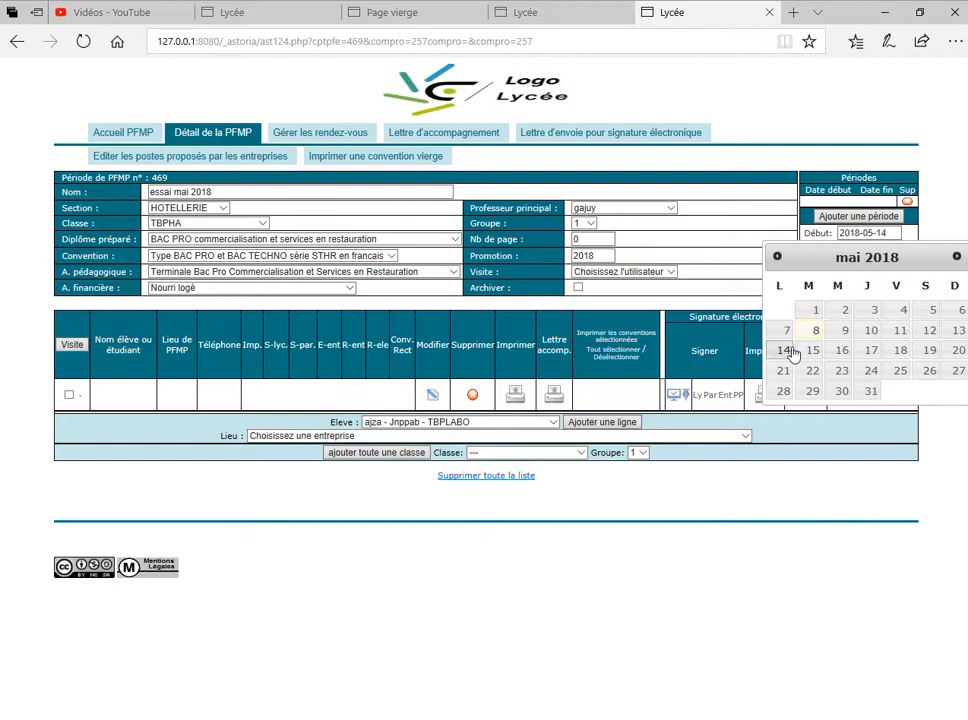
{"action": "left_click", "coordinate": [875, 249]}
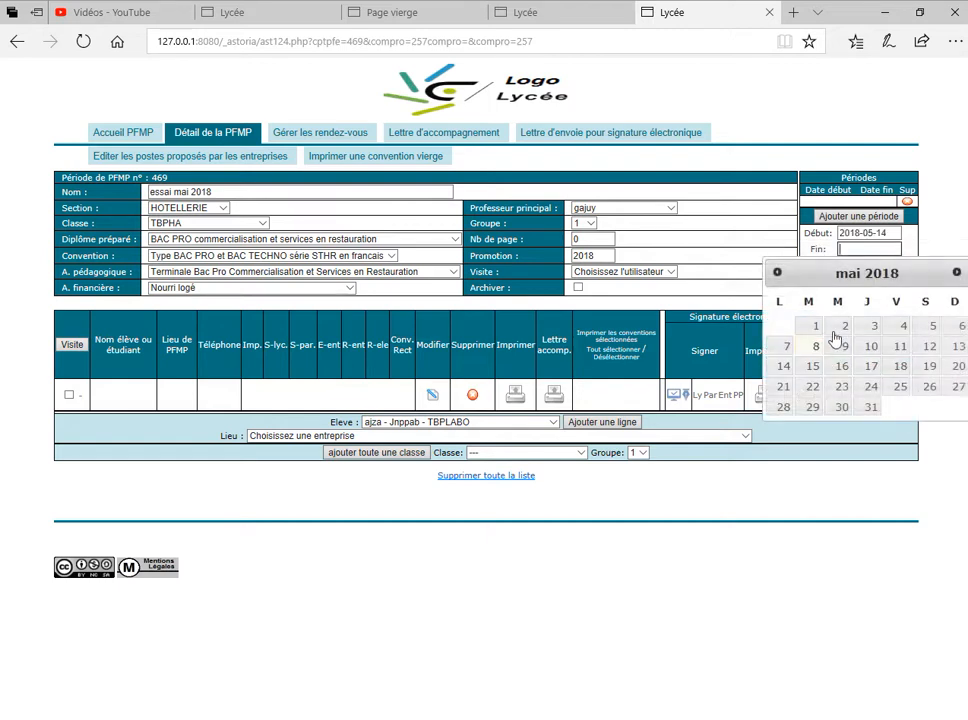
{"action": "left_click", "coordinate": [957, 273]}
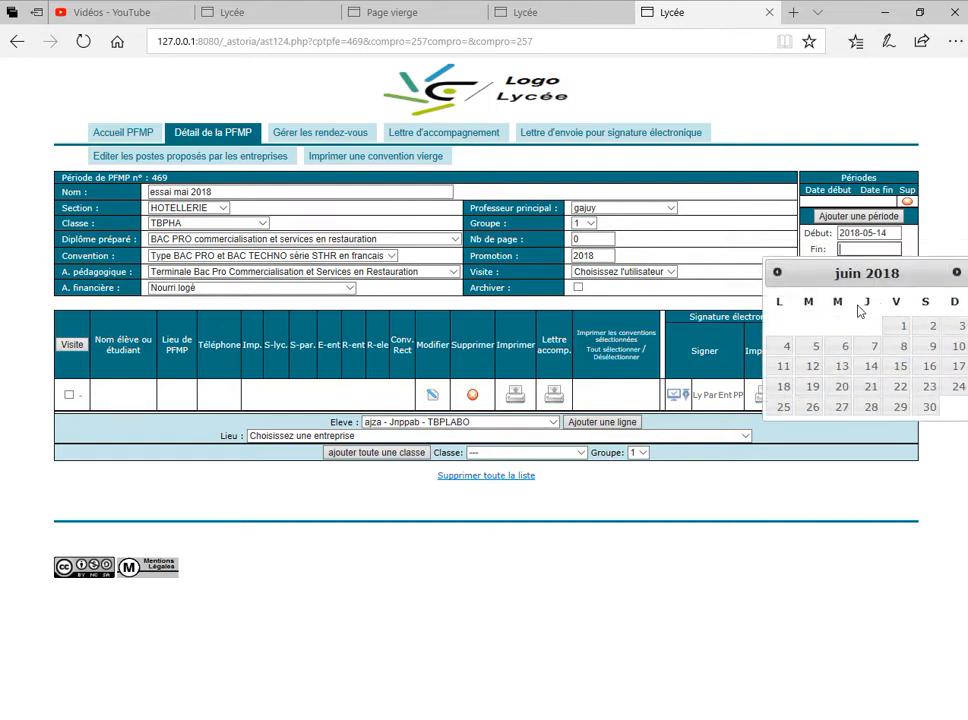
{"action": "left_click", "coordinate": [784, 388]}
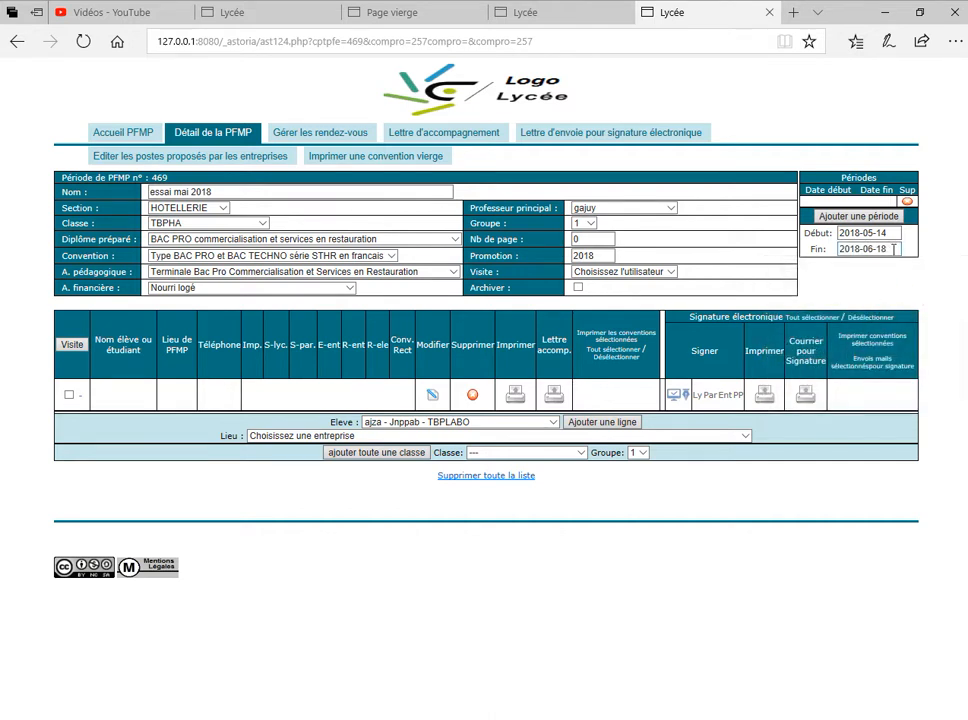
{"action": "left_click", "coordinate": [883, 221]}
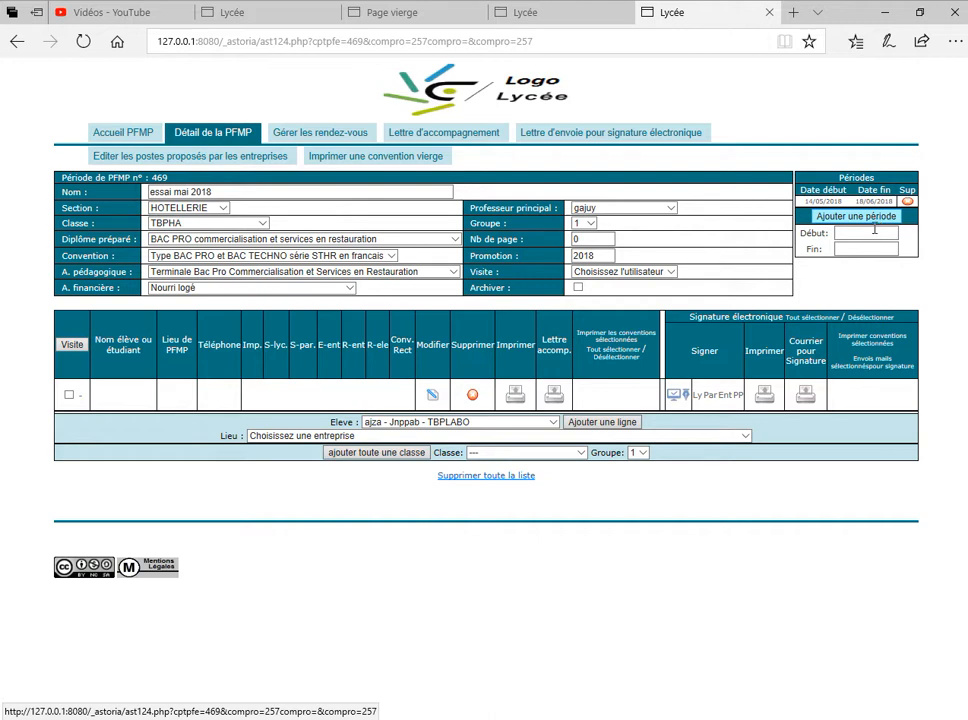
Set the start date of a second placement period to 2018-10-02
{"action": "left_click", "coordinate": [870, 233]}
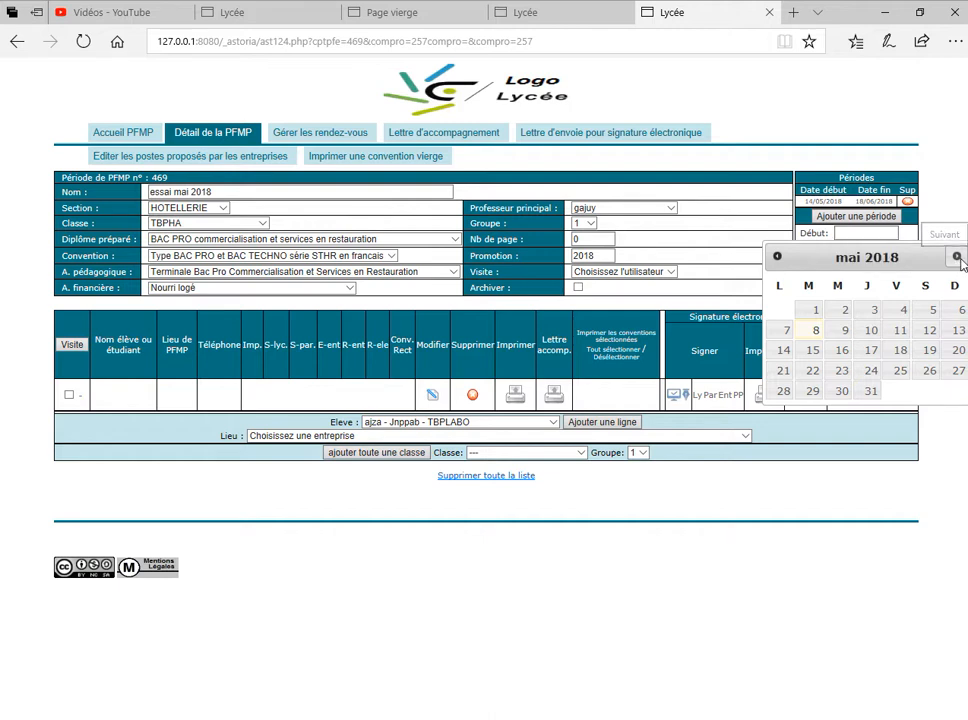
{"action": "left_click", "coordinate": [957, 257]}
{"action": "left_click", "coordinate": [957, 257]}
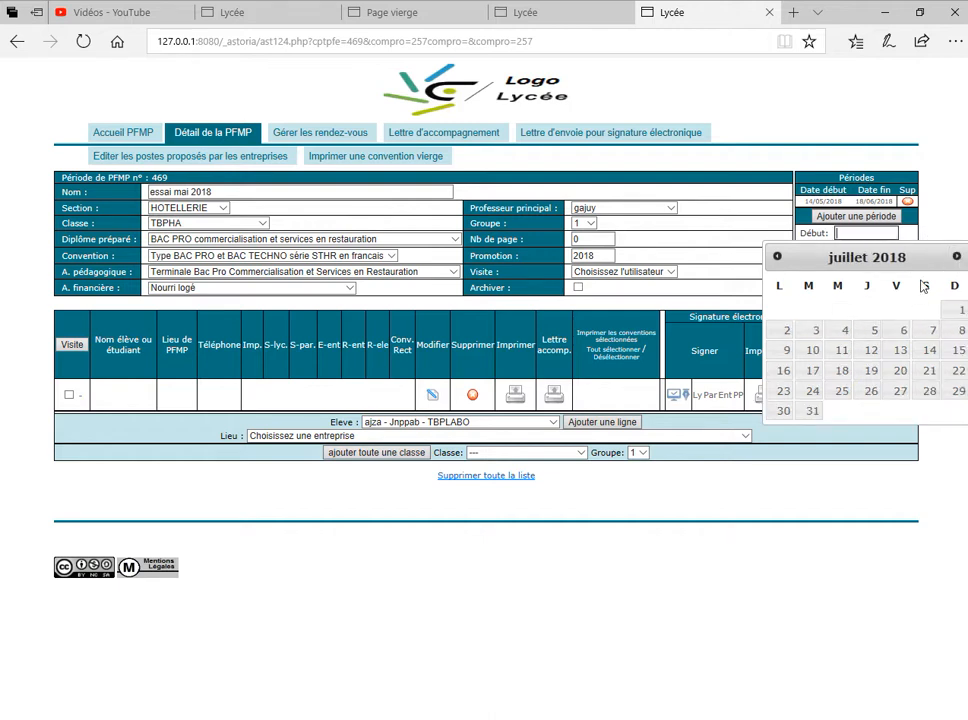
{"action": "left_click", "coordinate": [957, 257]}
{"action": "left_click", "coordinate": [957, 257]}
{"action": "left_click", "coordinate": [957, 257]}
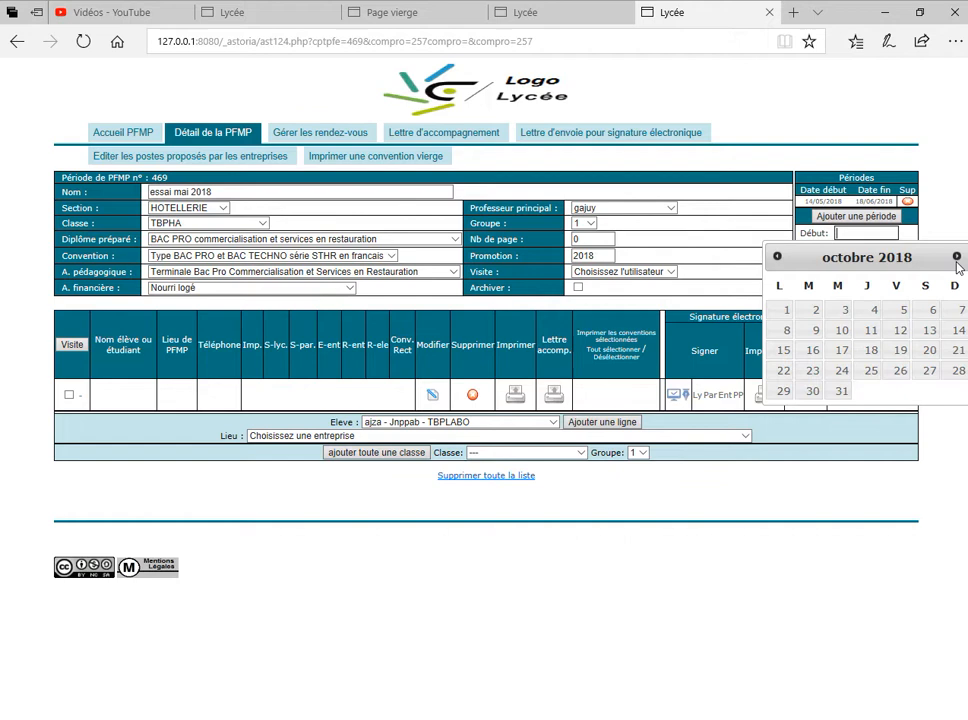
{"action": "left_click", "coordinate": [816, 310]}
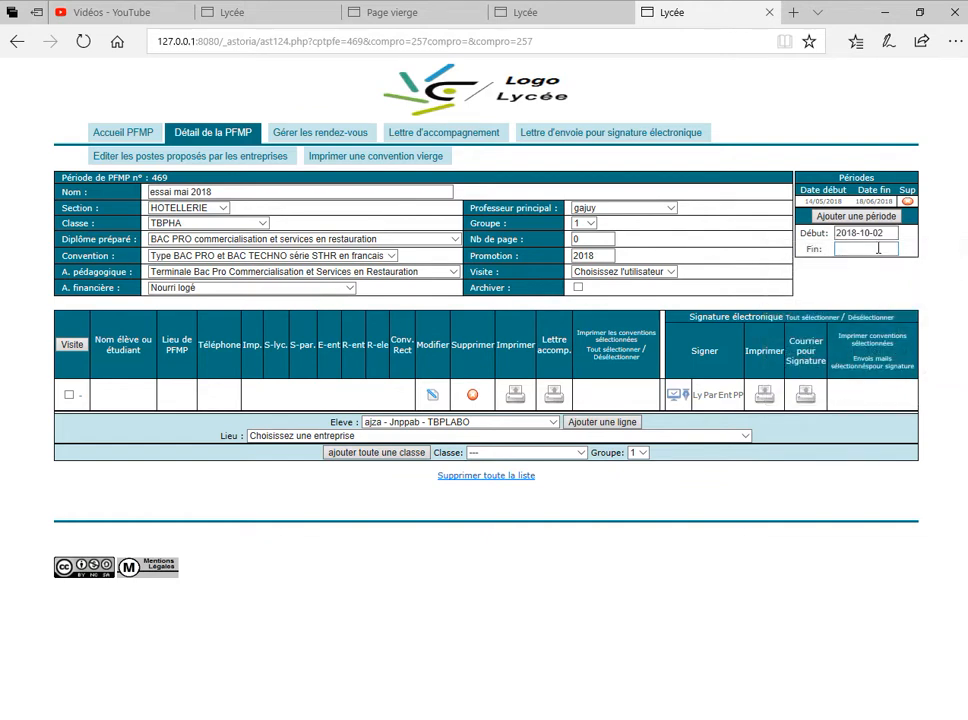
Set the end date of the second placement period to 2018-10-29
{"action": "left_click", "coordinate": [878, 248]}
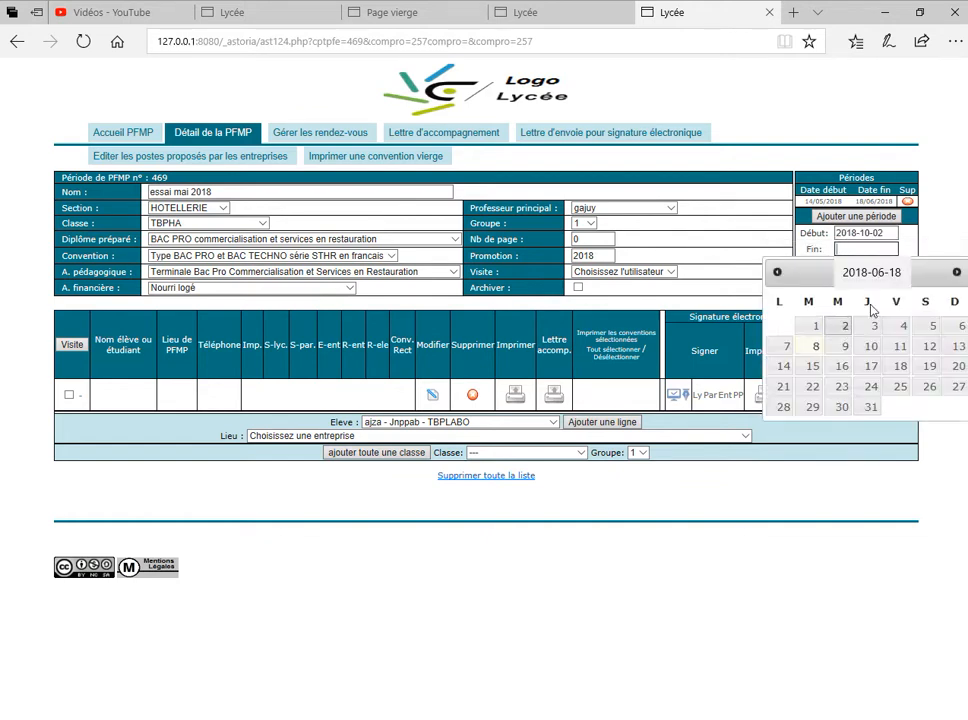
{"action": "left_click", "coordinate": [957, 273]}
{"action": "left_click", "coordinate": [957, 273]}
{"action": "left_click", "coordinate": [957, 273]}
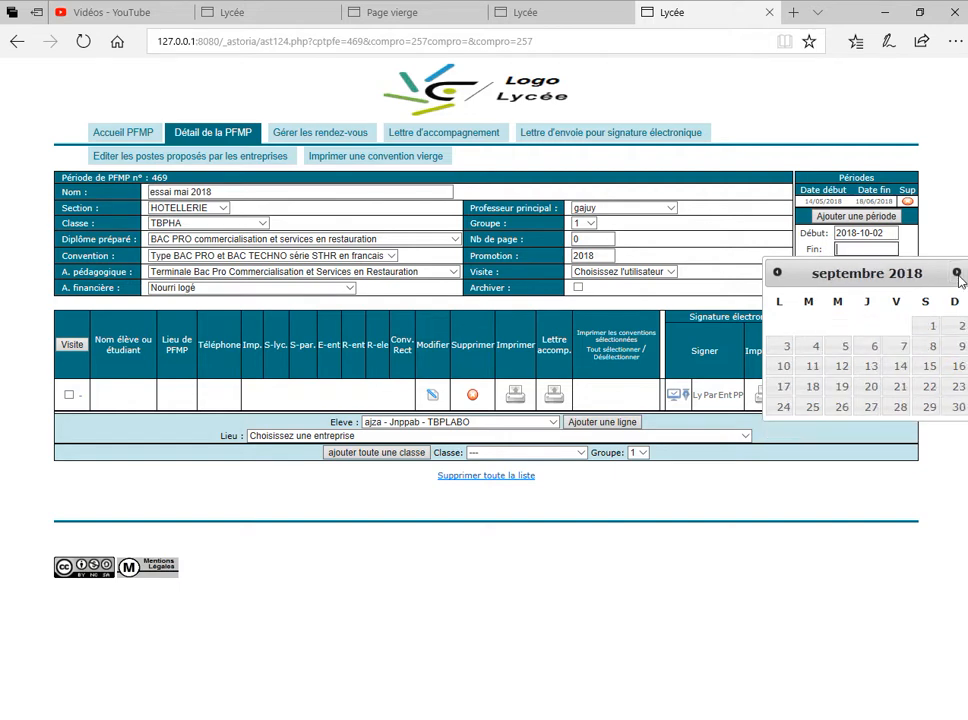
{"action": "left_click", "coordinate": [957, 273]}
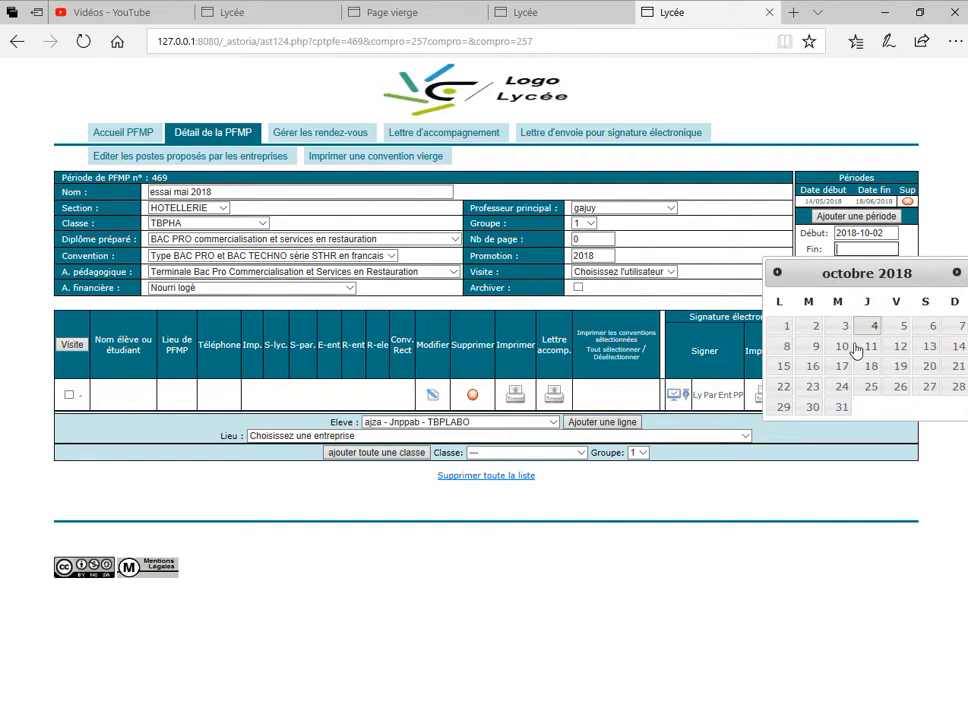
{"action": "left_click", "coordinate": [797, 404]}
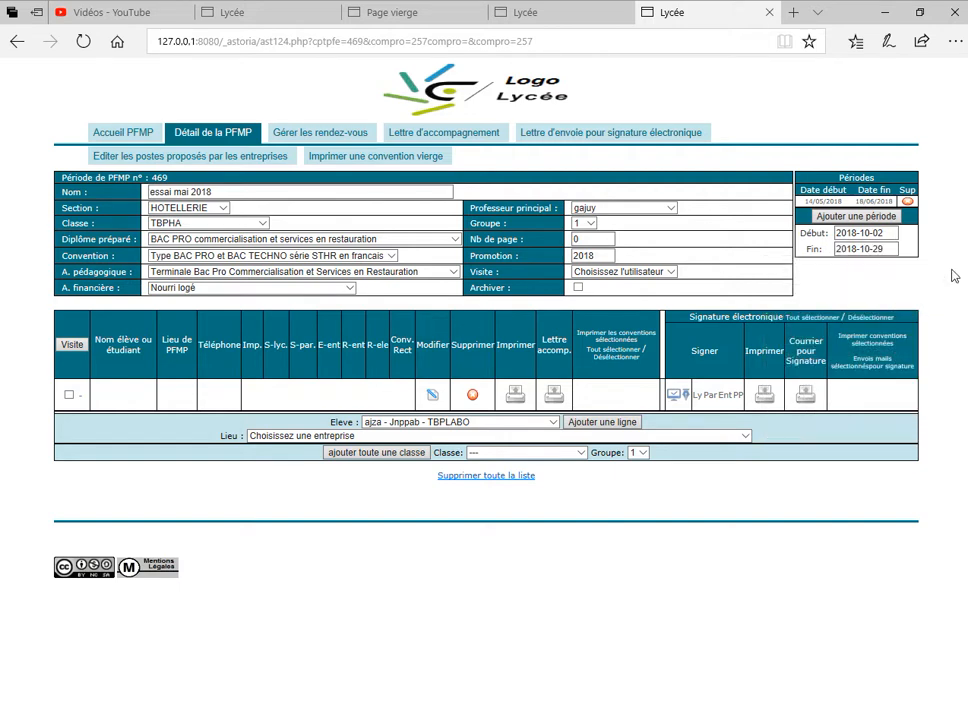
Add the second placement period, running from 2018-10-02 to 2018-10-29, to the PFMP
{"action": "left_click", "coordinate": [904, 219]}
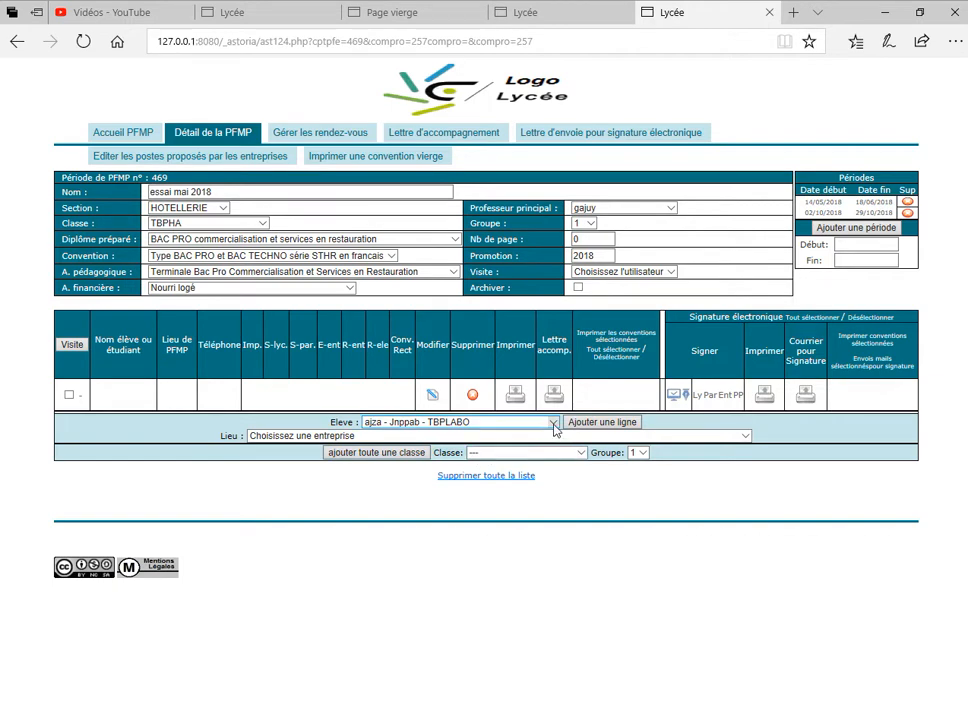
Select a student from class 1BPHA for a new placement line
{"action": "left_click", "coordinate": [480, 422]}
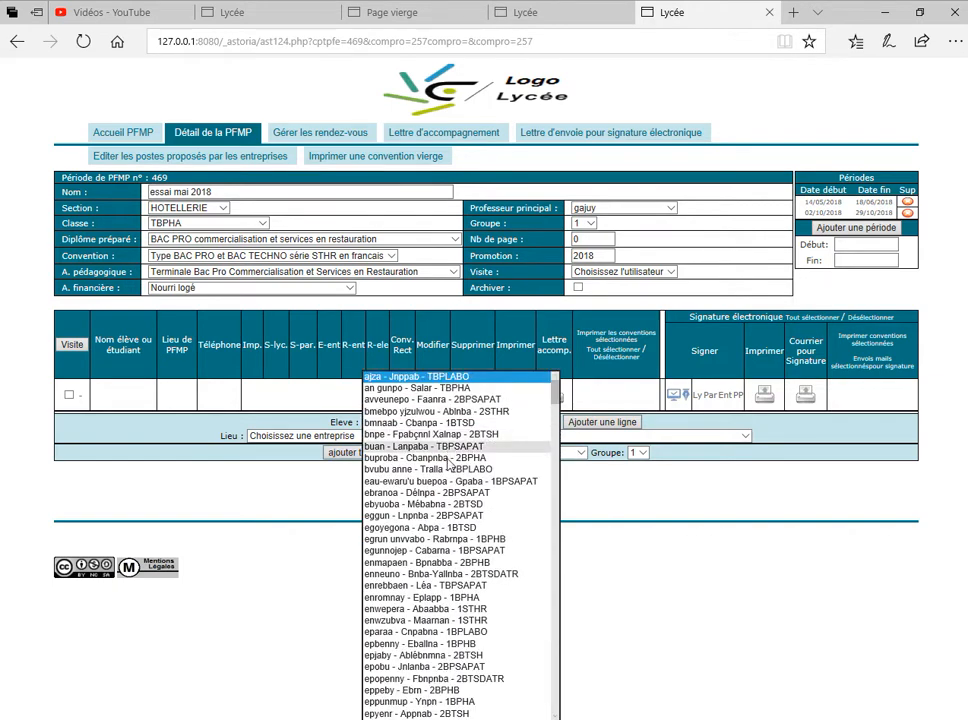
{"action": "scroll", "coordinate": [485, 445], "scroll_direction": "down", "scroll_amount": 10}
{"action": "scroll", "coordinate": [513, 473], "scroll_direction": "down", "scroll_amount": 15}
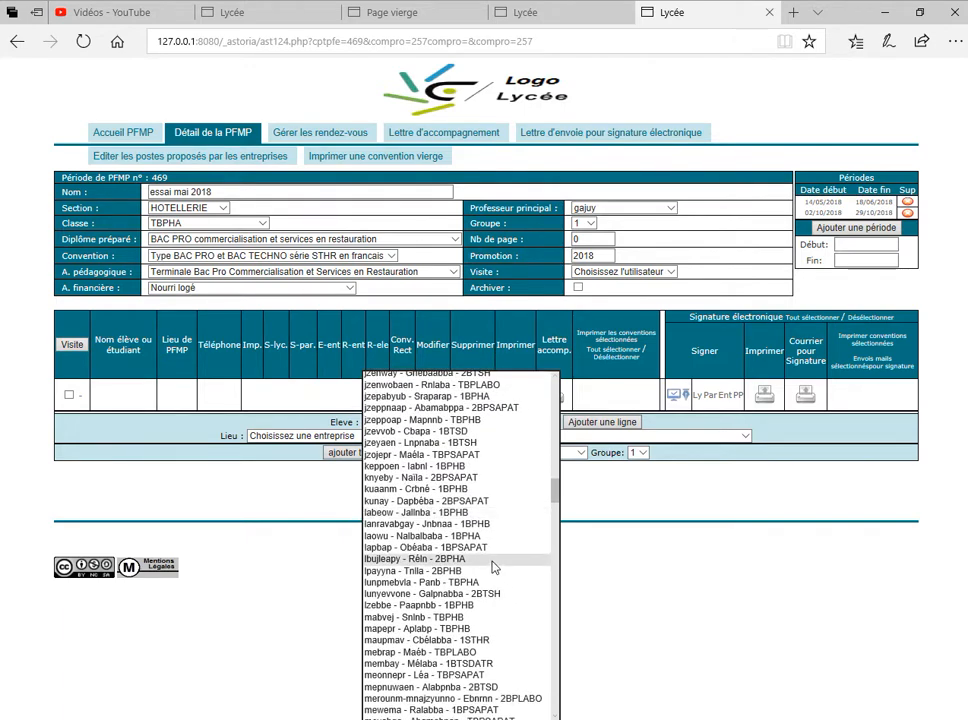
{"action": "left_click", "coordinate": [405, 538]}
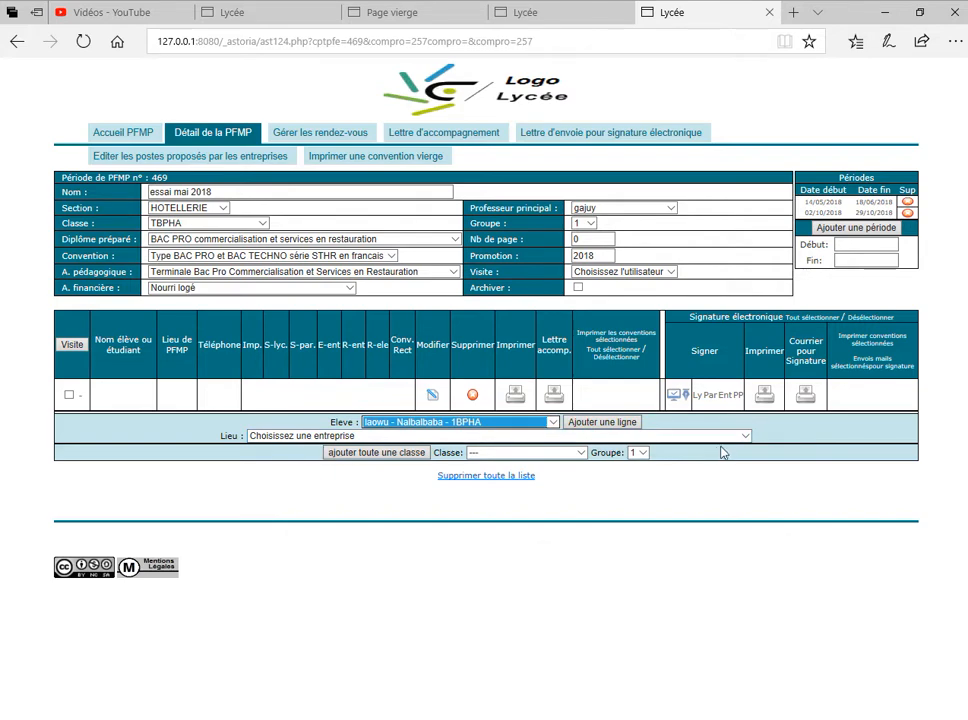
Choose CHATEAU DE LA MESSARDIERE as the placement site and add the student's line to the list
{"action": "left_click", "coordinate": [746, 441]}
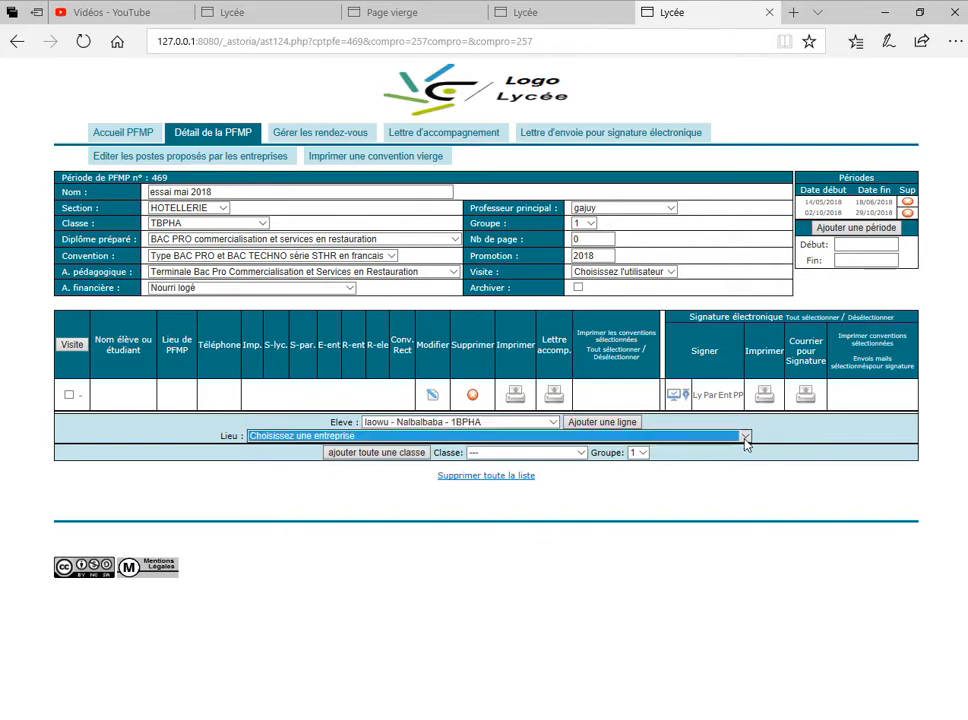
{"action": "scroll", "coordinate": [303, 563], "scroll_direction": "down", "scroll_amount": 20}
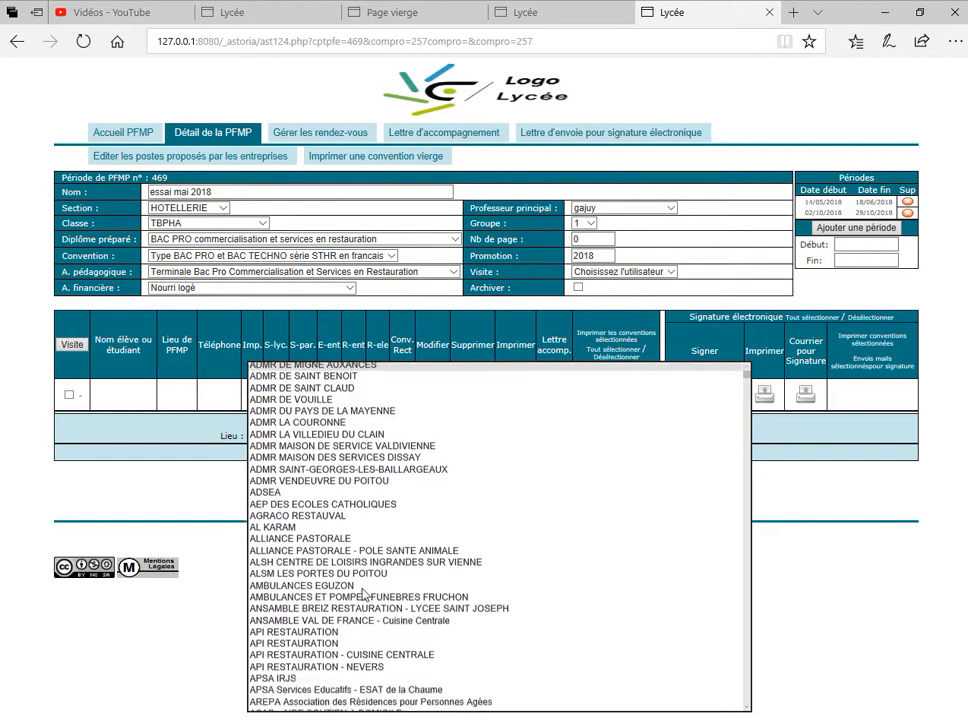
{"action": "scroll", "coordinate": [367, 600], "scroll_direction": "down", "scroll_amount": 5}
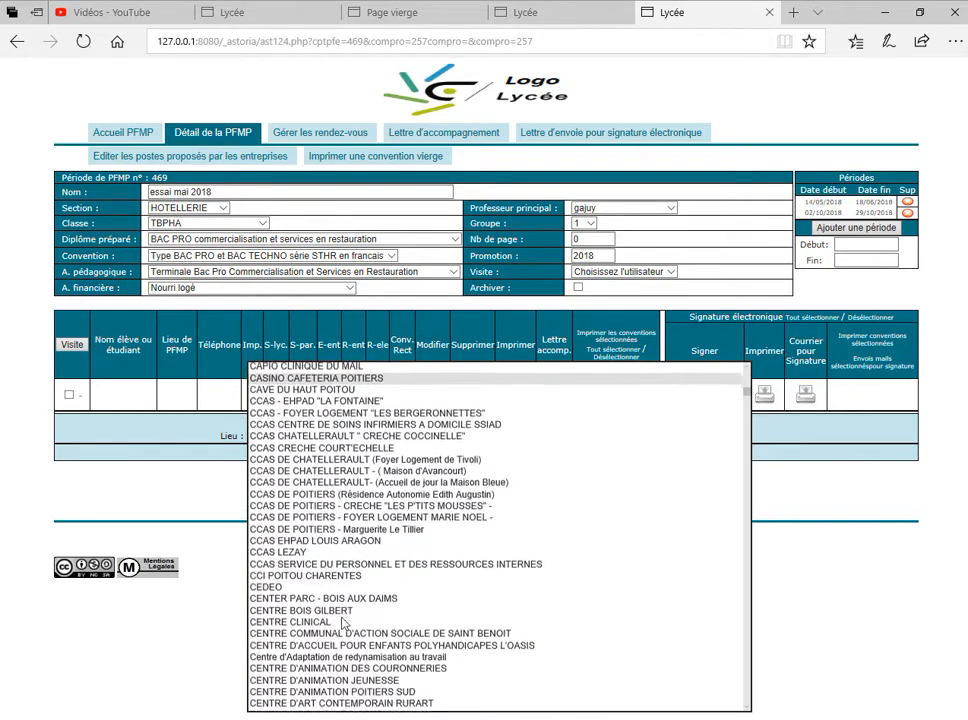
{"action": "scroll", "coordinate": [320, 648], "scroll_direction": "down", "scroll_amount": 20}
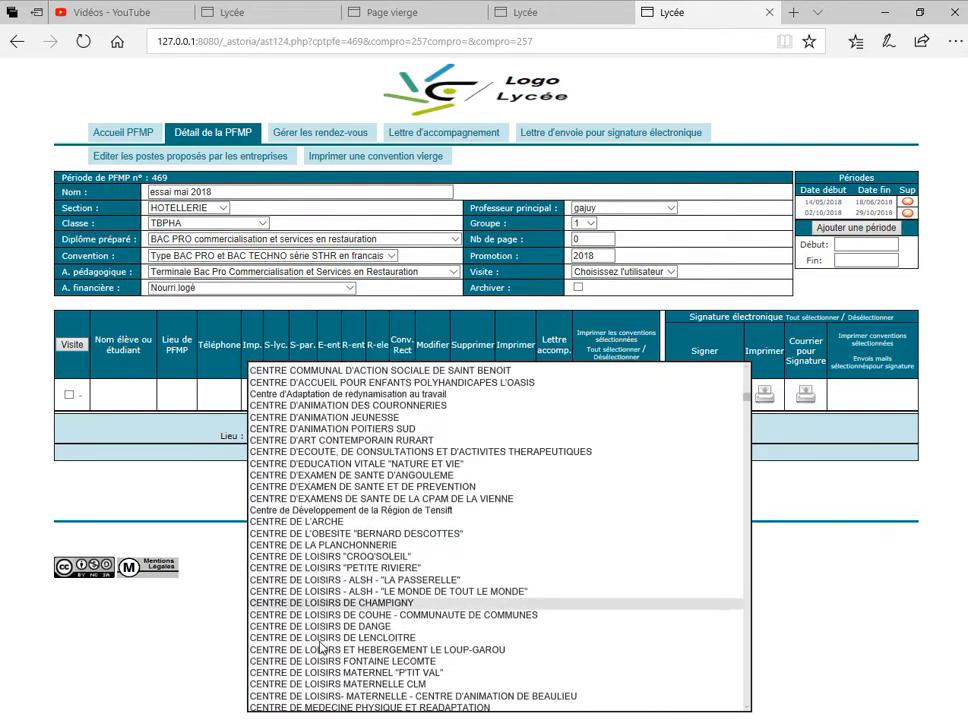
{"action": "scroll", "coordinate": [328, 686], "scroll_direction": "down", "scroll_amount": 20}
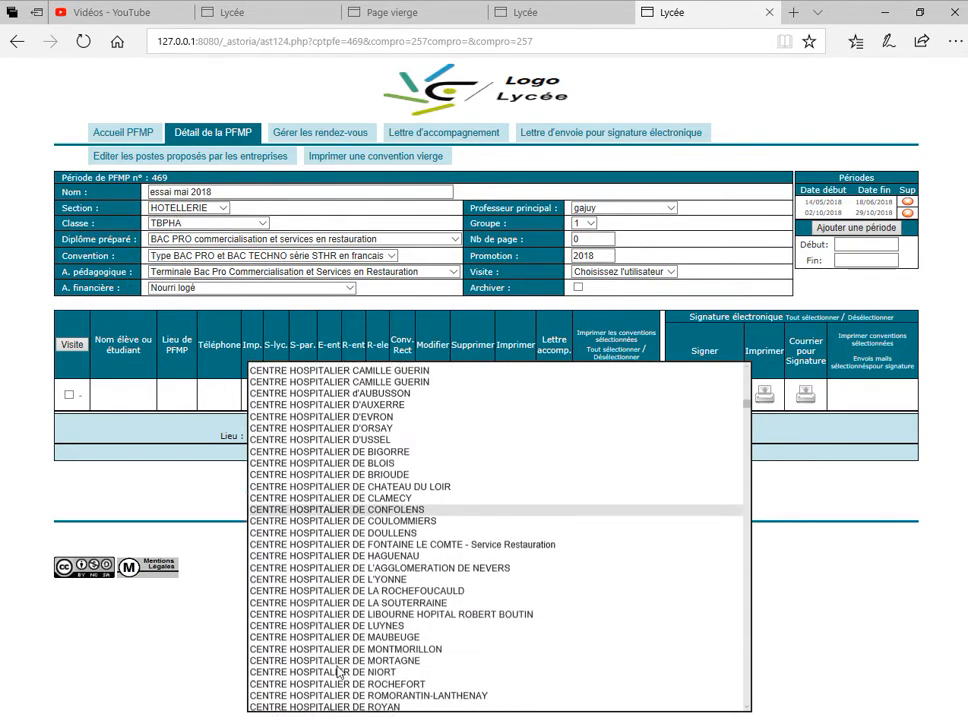
{"action": "scroll", "coordinate": [343, 663], "scroll_direction": "down", "scroll_amount": 8}
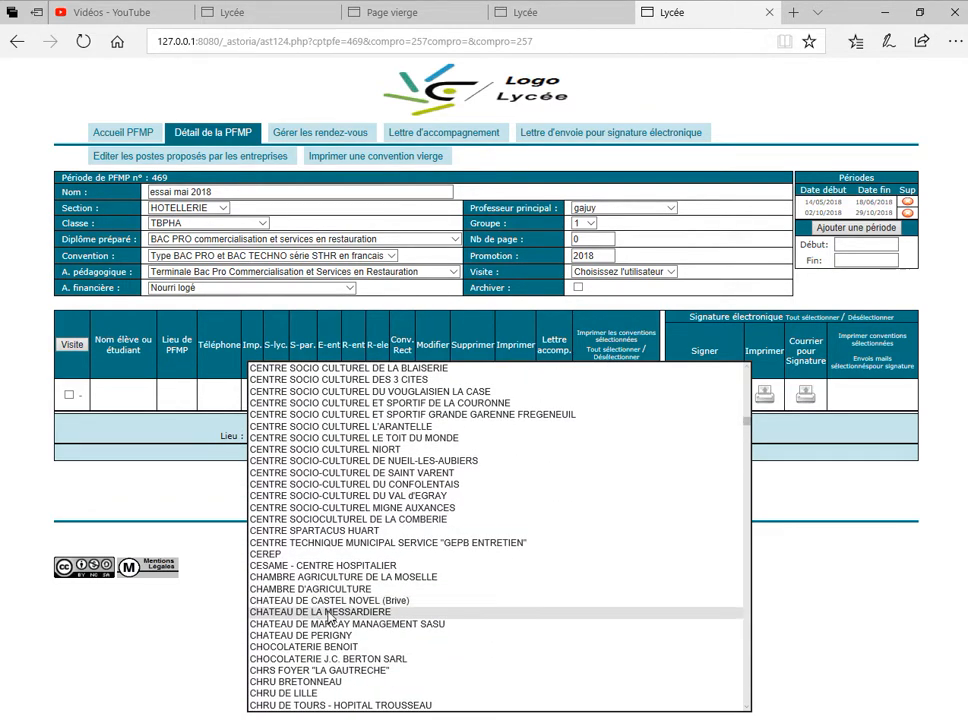
{"action": "left_click", "coordinate": [330, 613]}
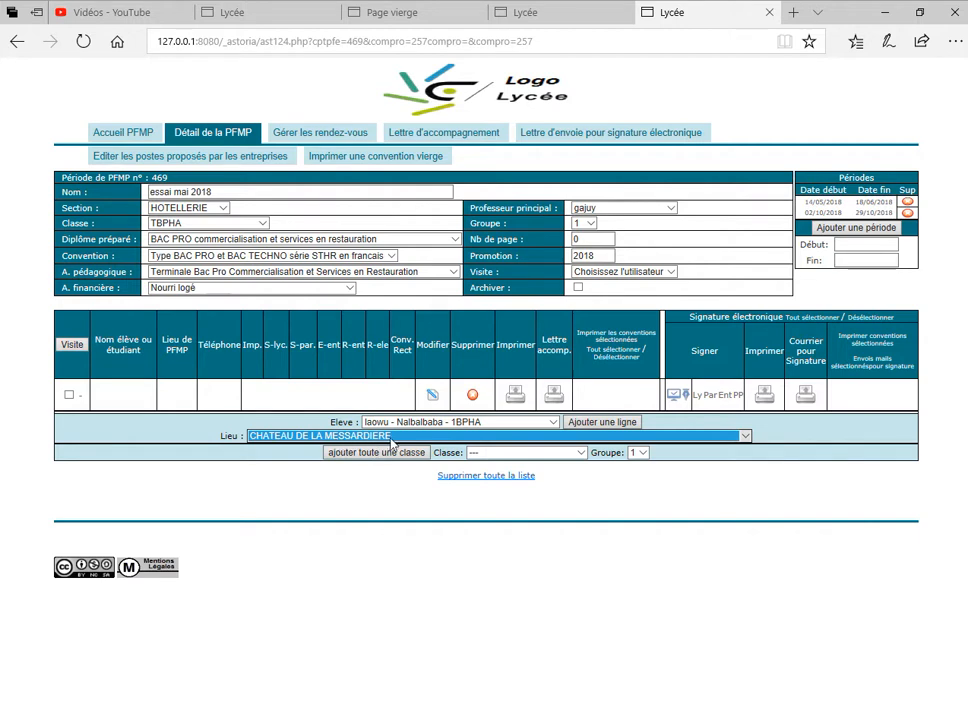
{"action": "left_click", "coordinate": [612, 424]}
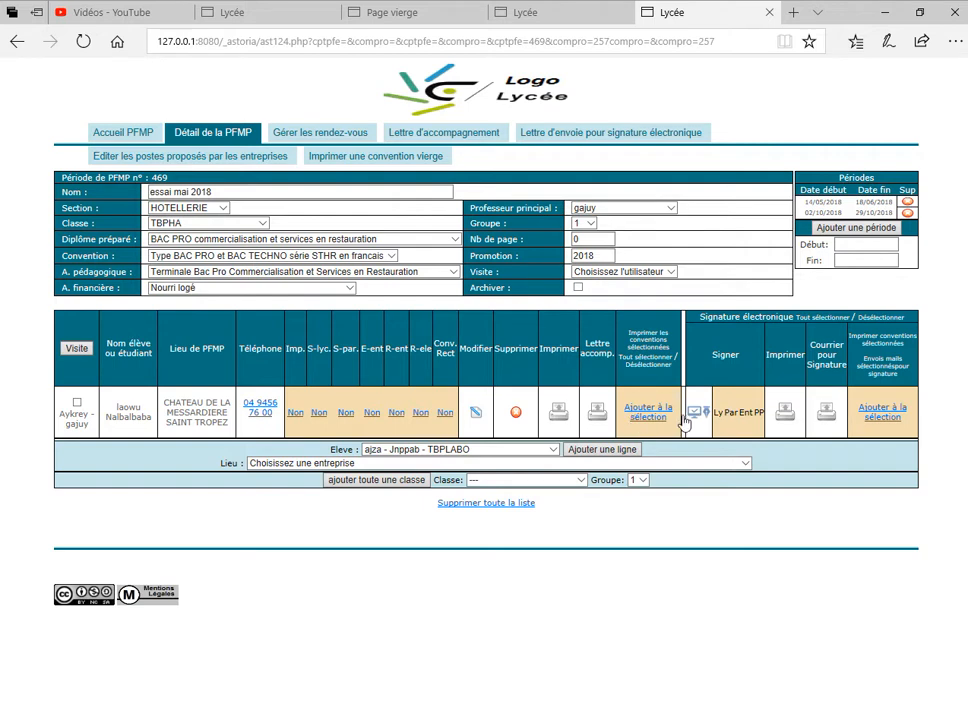
Delete the individually added student line from the placement list
{"action": "left_click", "coordinate": [516, 418]}
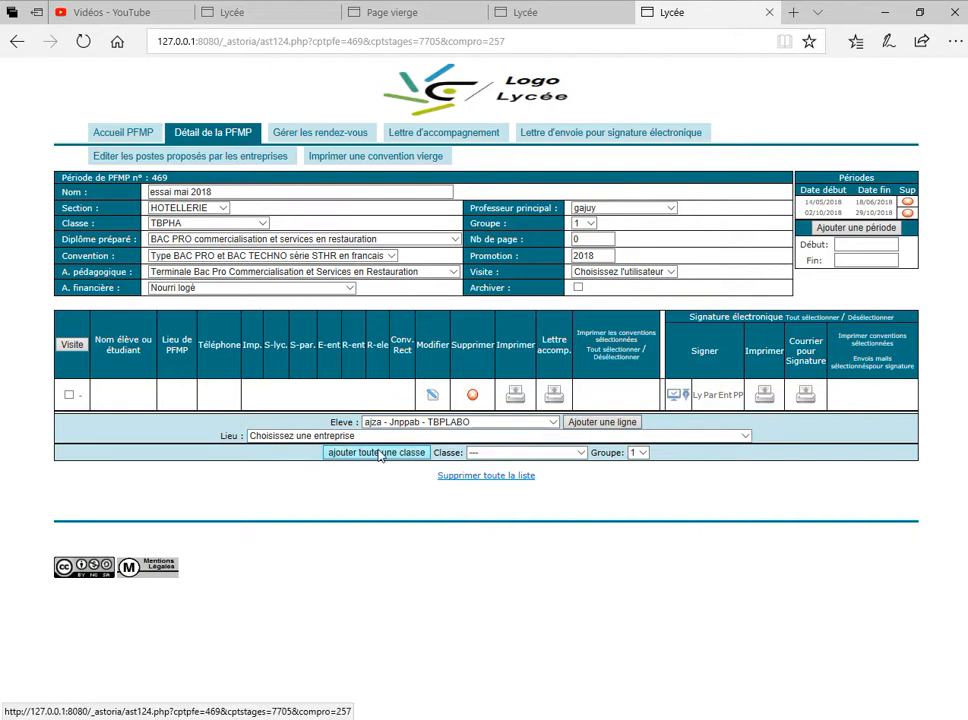
Add the whole class TBPHA, group 1, to the placement list
{"action": "left_click", "coordinate": [579, 453]}
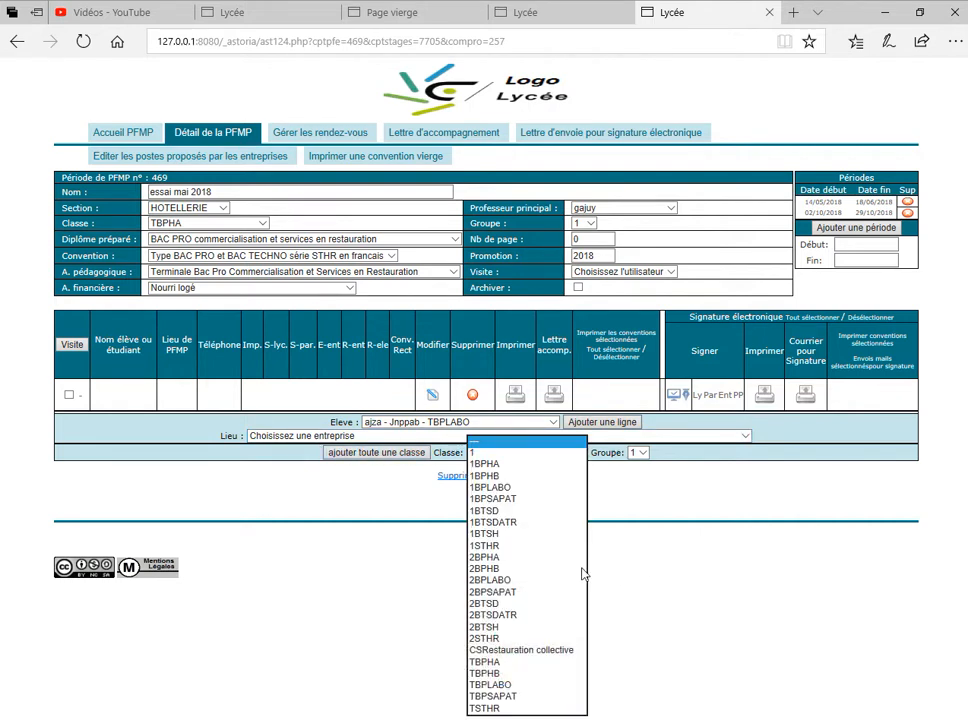
{"action": "left_click", "coordinate": [489, 664]}
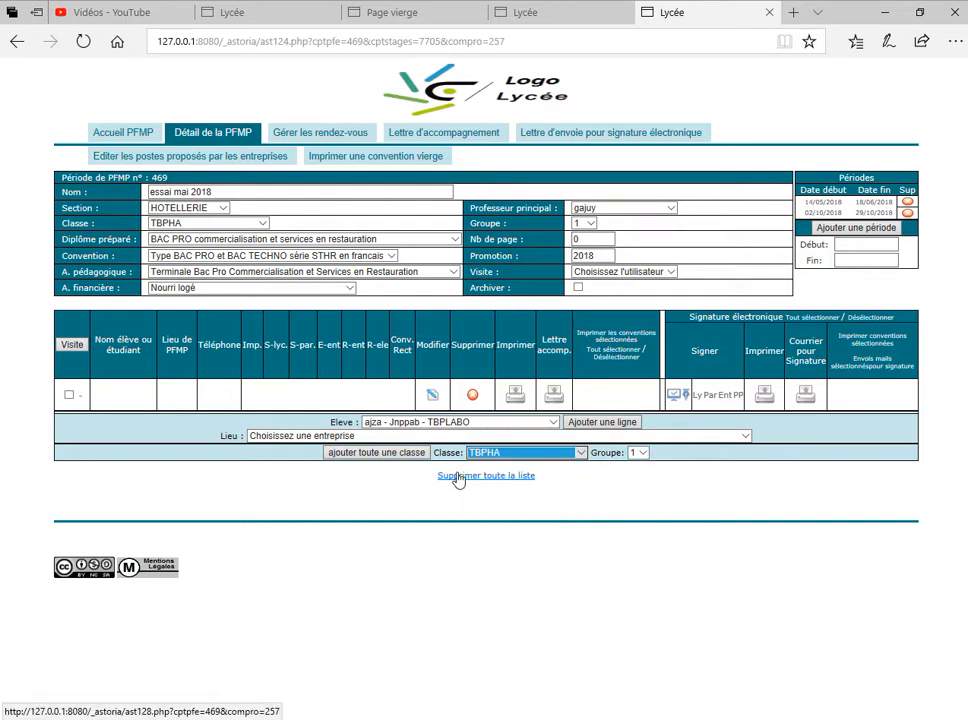
{"action": "left_click", "coordinate": [402, 455]}
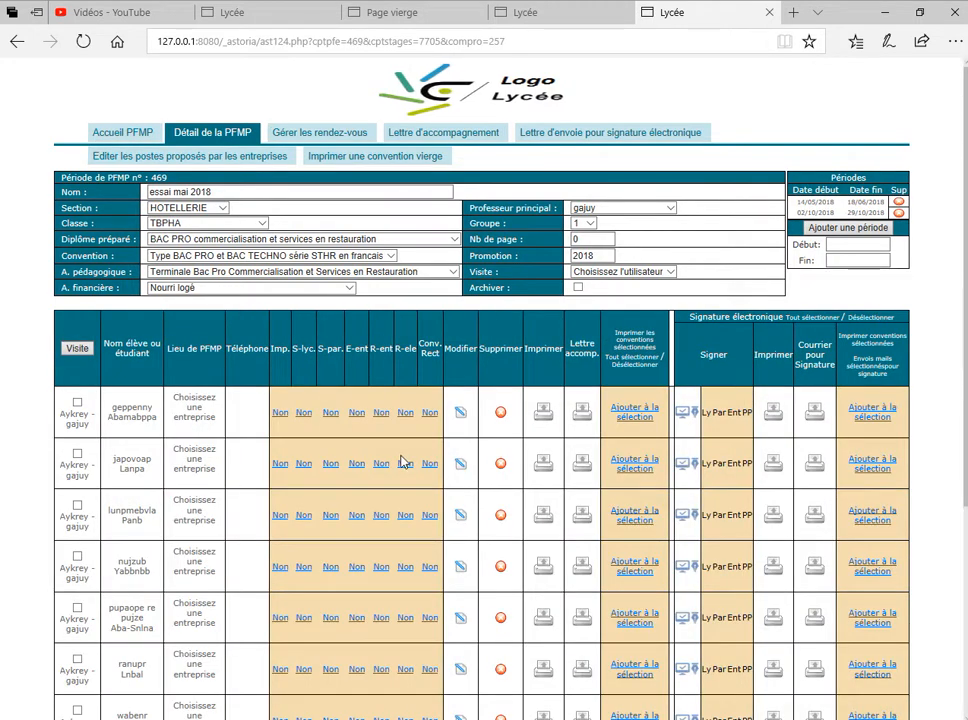
Open the first listed student's placement record for editing and set the placement site to ACE HOTEL
{"action": "scroll", "coordinate": [138, 344], "scroll_direction": "down", "scroll_amount": 2}
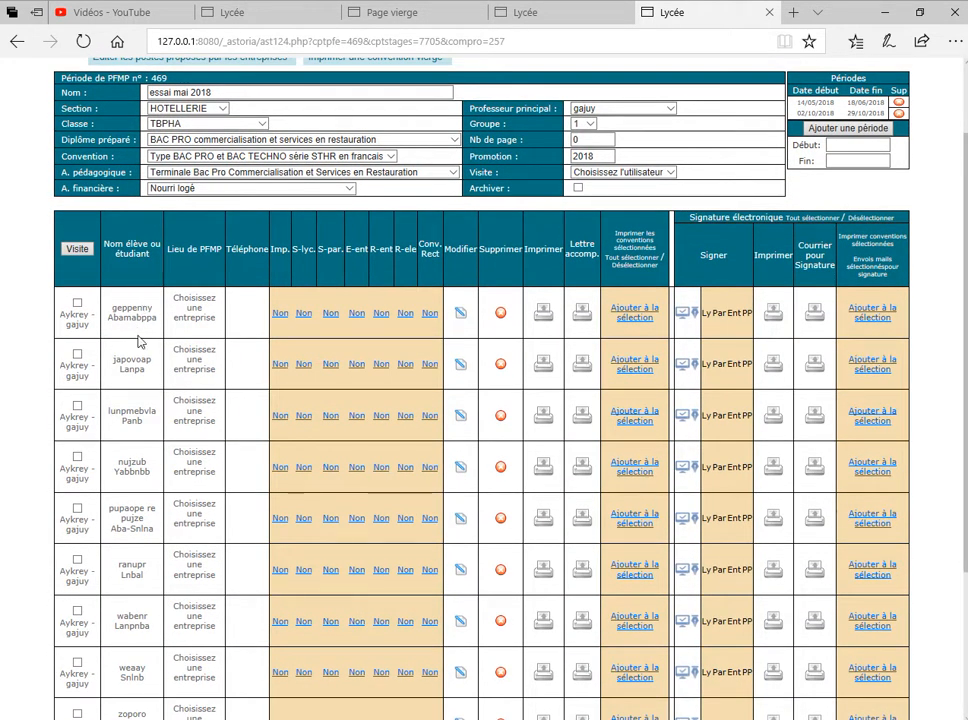
{"action": "scroll", "coordinate": [135, 430], "scroll_direction": "down", "scroll_amount": 3}
{"action": "scroll", "coordinate": [130, 515], "scroll_direction": "up", "scroll_amount": 2}
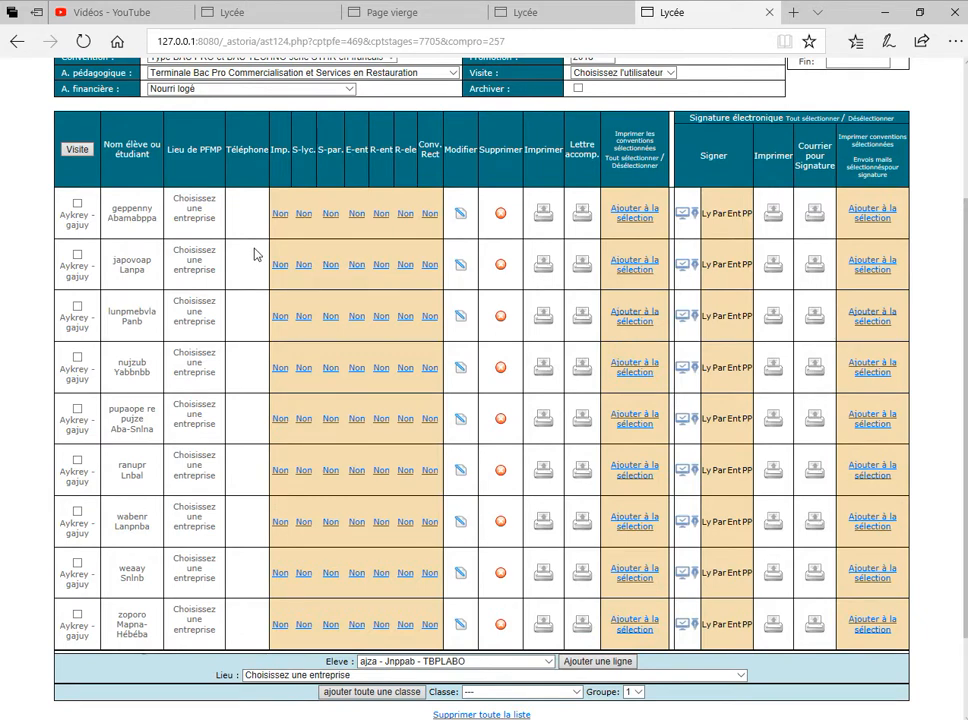
{"action": "left_click", "coordinate": [462, 222]}
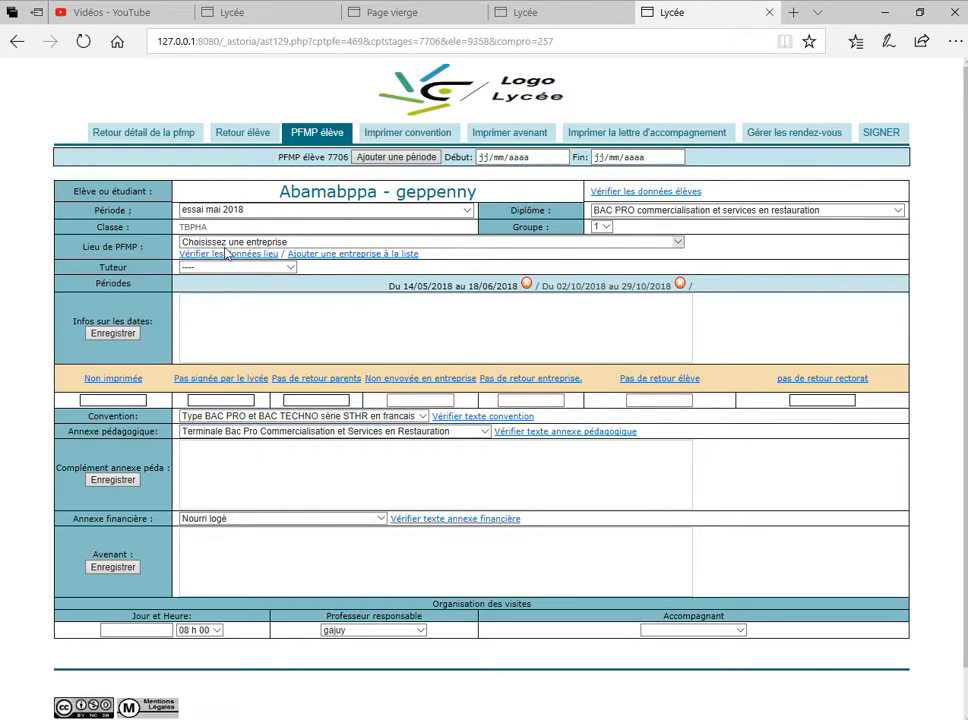
{"action": "left_click", "coordinate": [678, 244]}
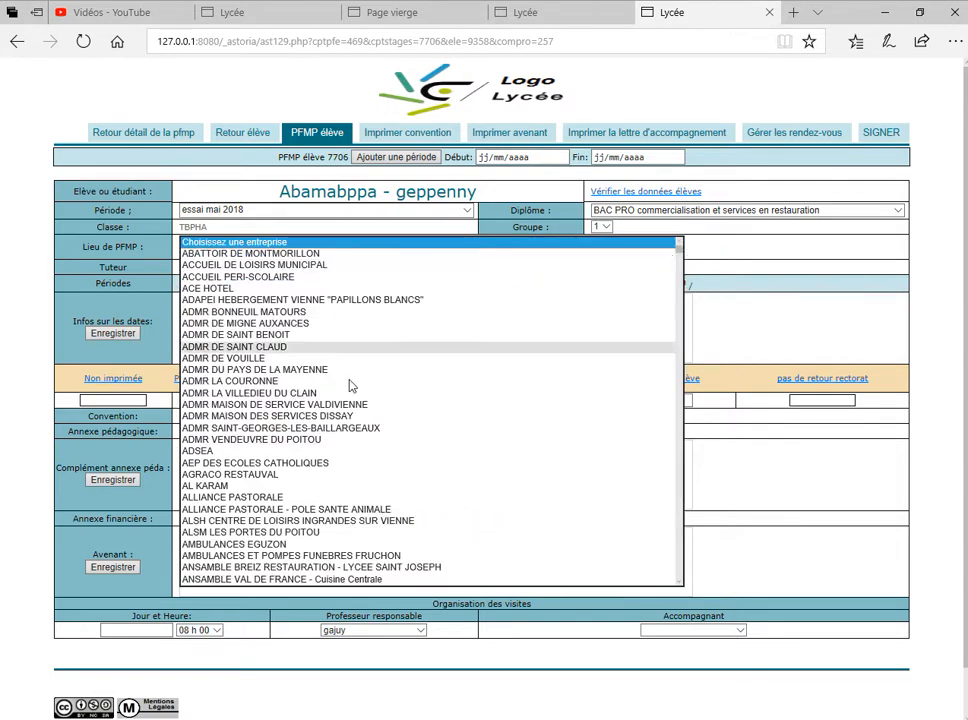
{"action": "left_click", "coordinate": [226, 290]}
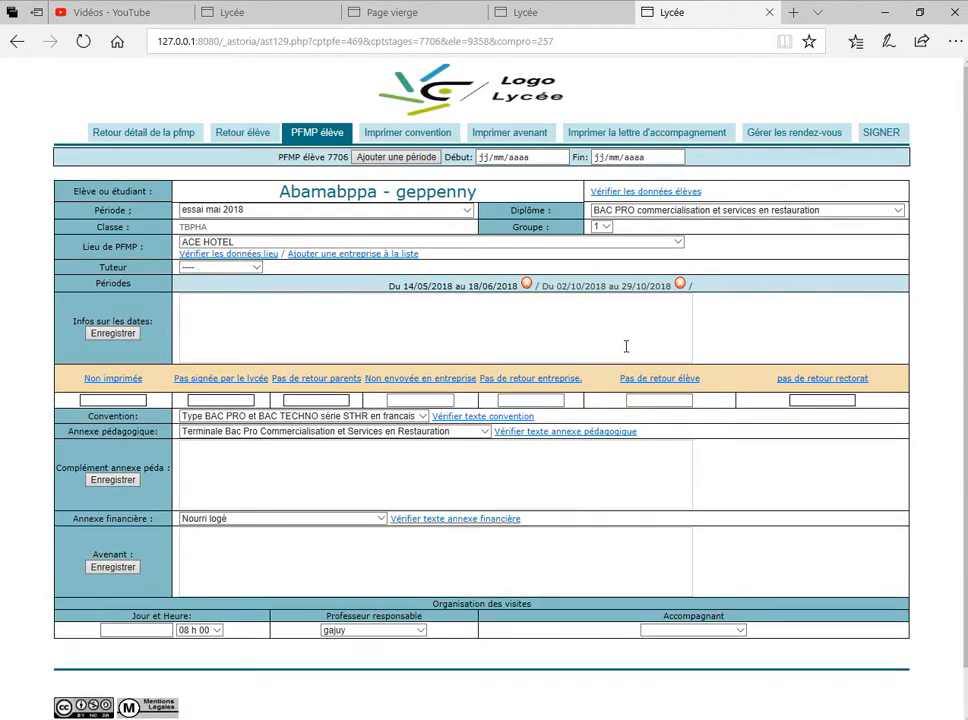
Check the student's personal data and the company data of ACE HOTEL, returning to the student's placement record
{"action": "left_click", "coordinate": [638, 192]}
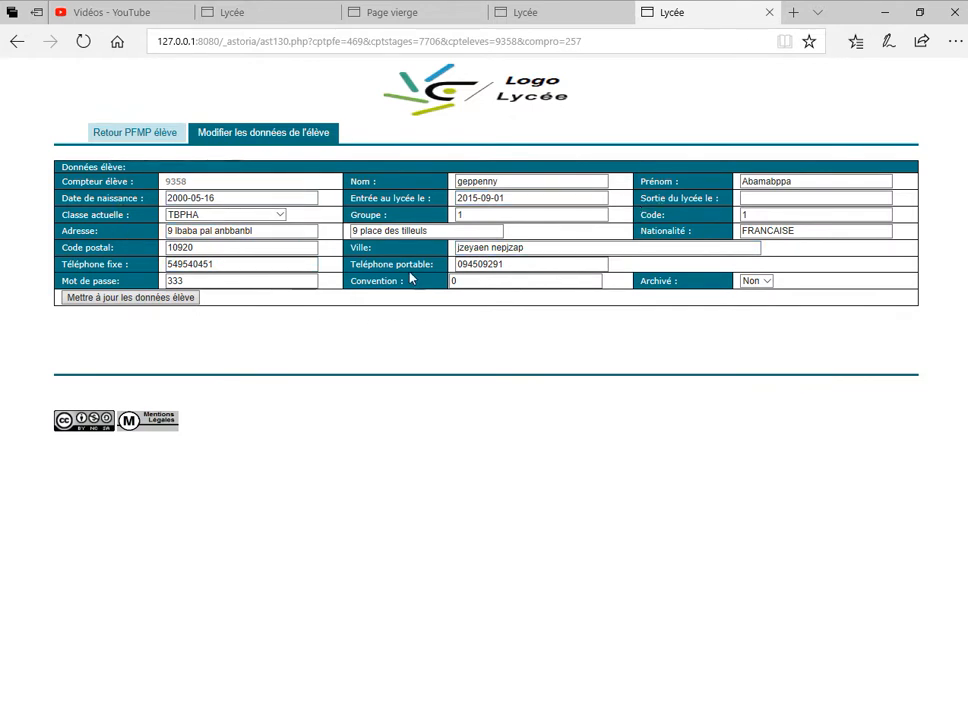
{"action": "left_click", "coordinate": [116, 142]}
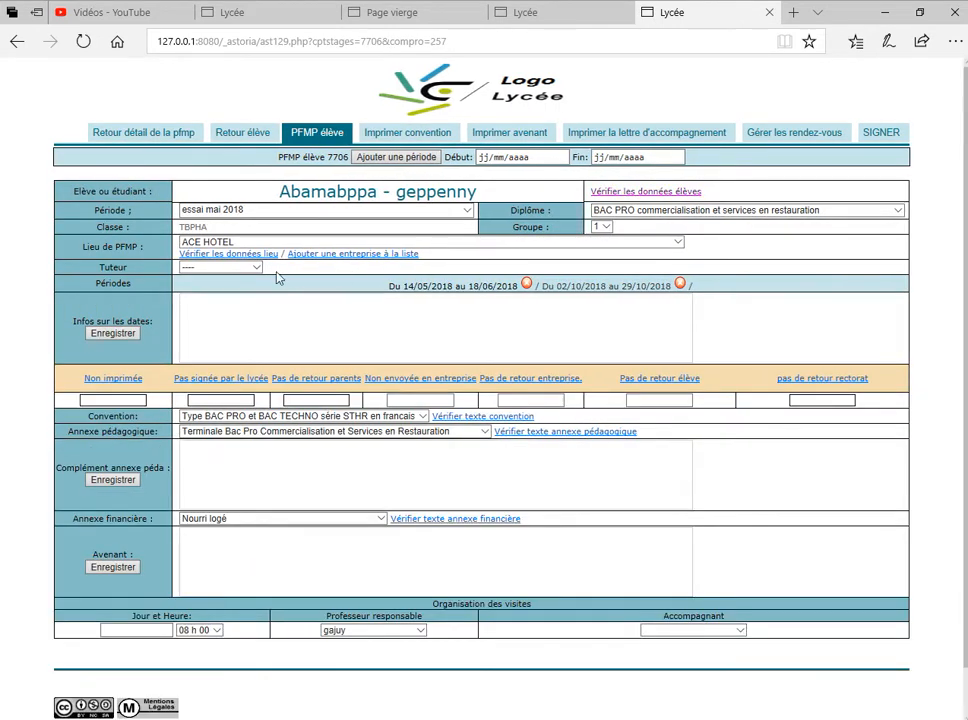
{"action": "left_click", "coordinate": [218, 260]}
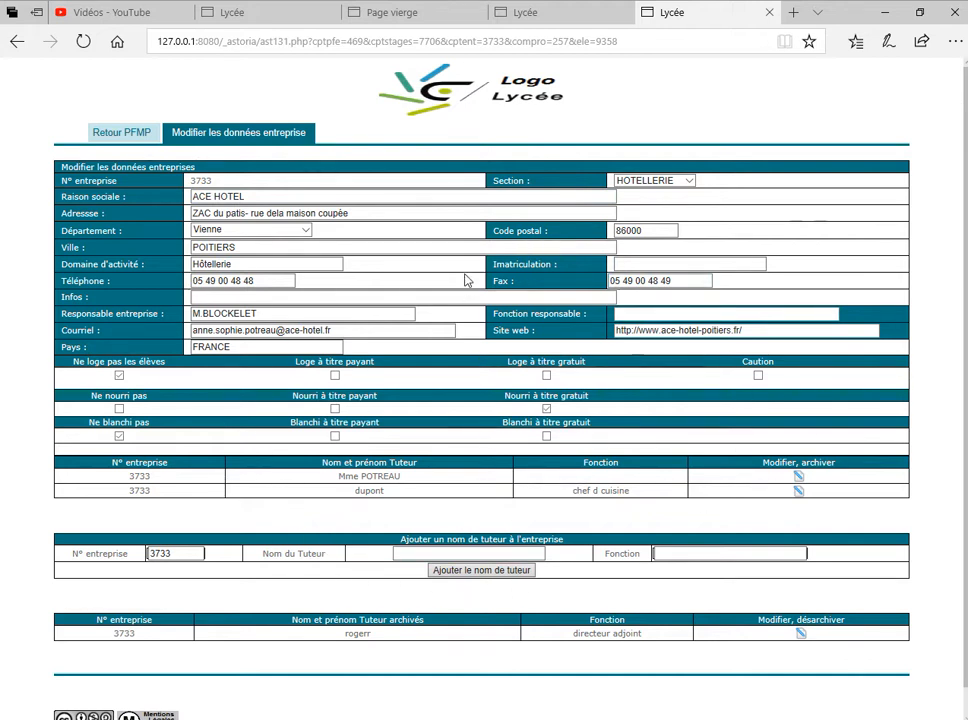
{"action": "left_click", "coordinate": [124, 142]}
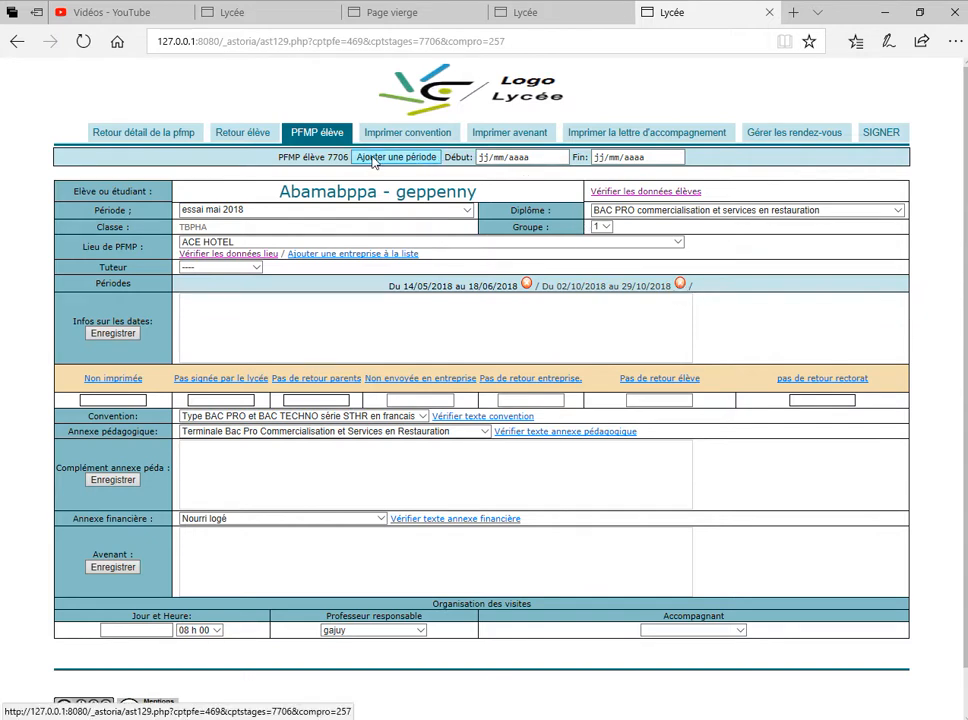
{"action": "left_click", "coordinate": [558, 158]}
{"action": "left_click", "coordinate": [733, 158]}
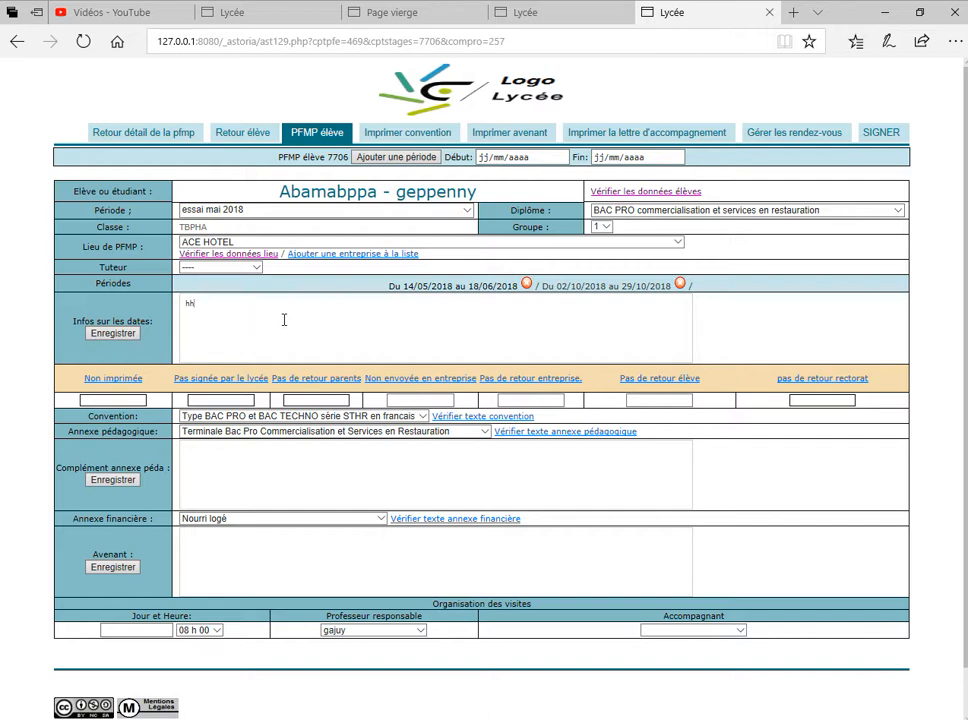
{"action": "key", "text": "BackSpace"}
{"action": "key", "text": "BackSpace"}
Review the text of the student's convention in an enlarged text area, and return to the placement record without updating it
{"action": "left_click", "coordinate": [476, 418]}
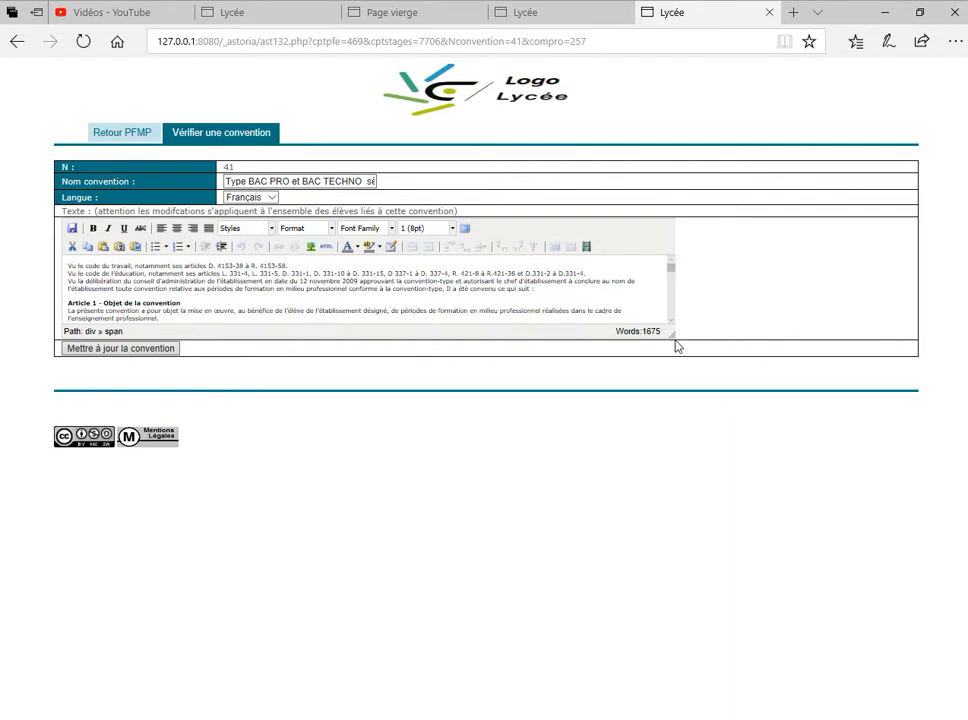
{"action": "left_click_drag", "start_coordinate": [672, 334], "coordinate": [772, 573]}
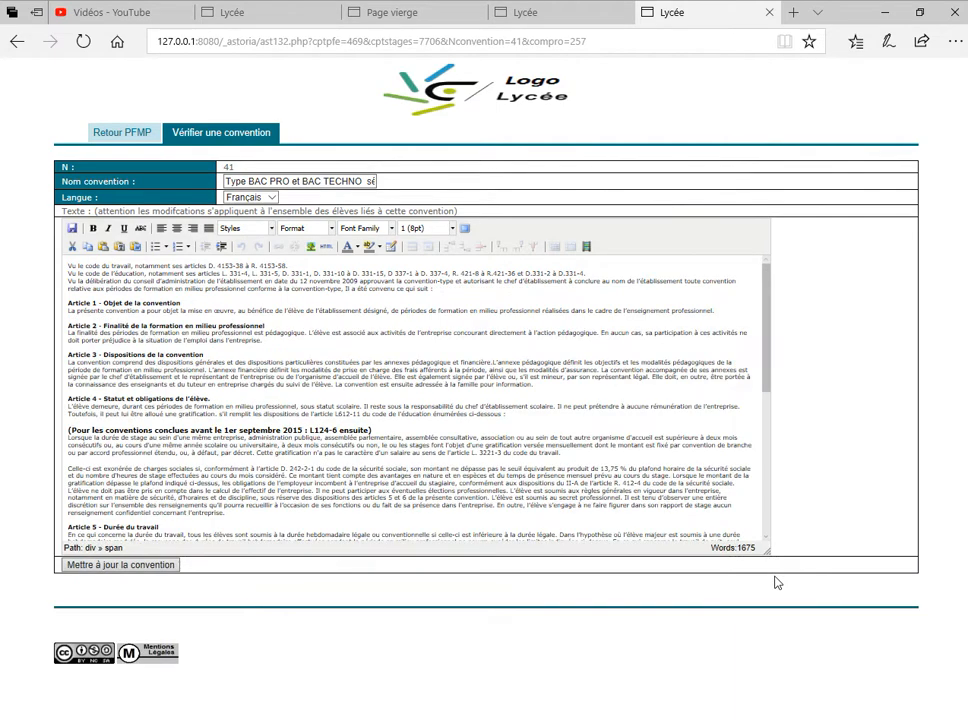
{"action": "left_click_drag", "start_coordinate": [766, 383], "coordinate": [764, 300]}
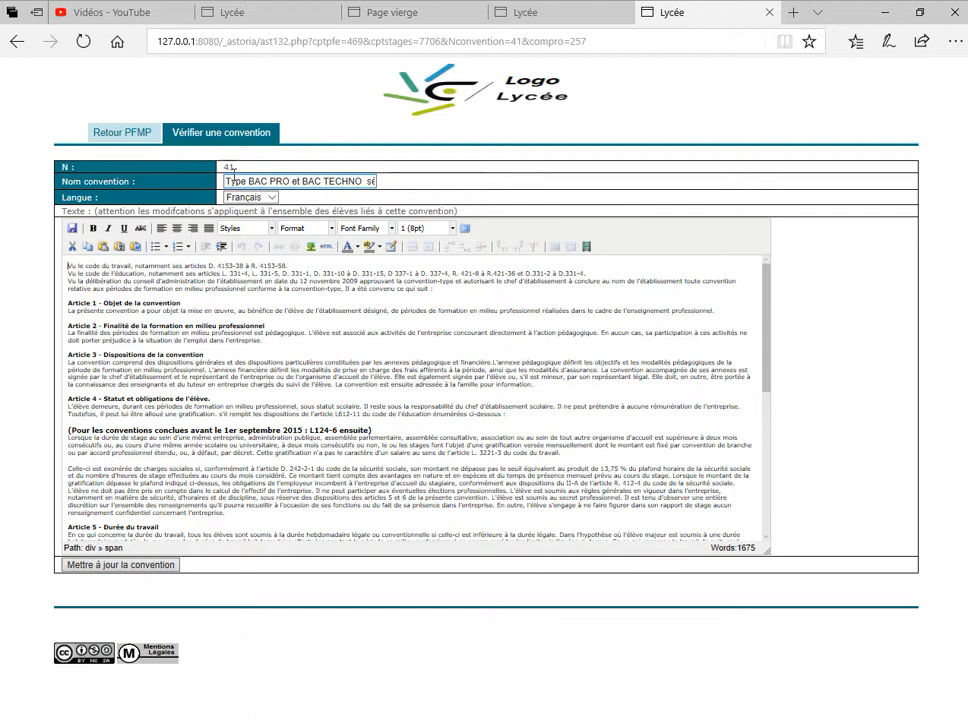
{"action": "left_click", "coordinate": [115, 138]}
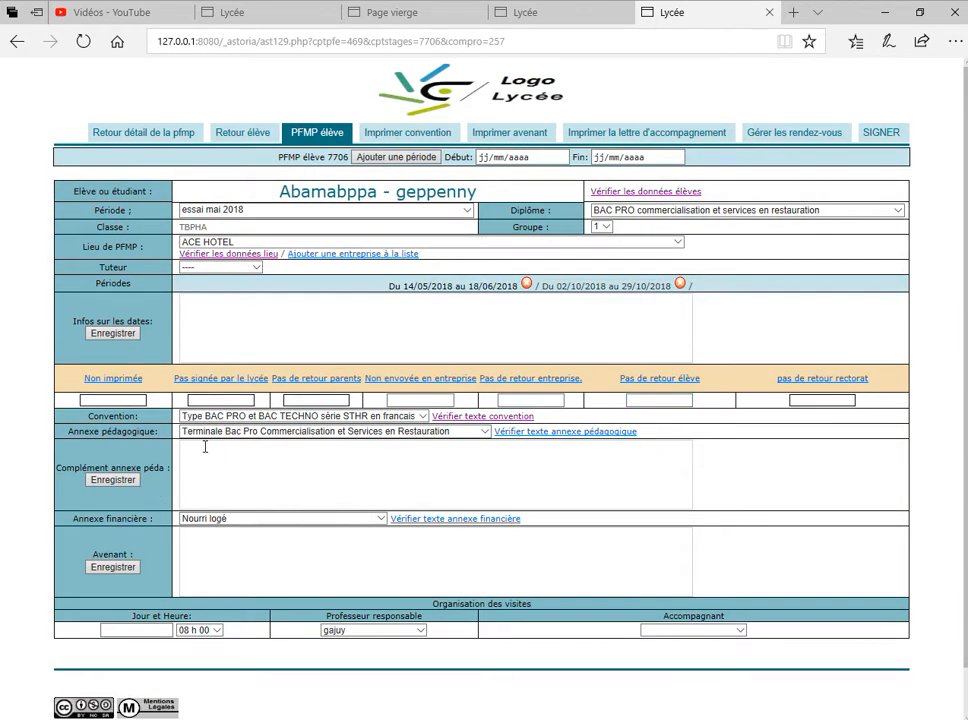
{"action": "left_click", "coordinate": [345, 464]}
{"action": "left_click", "coordinate": [285, 573]}
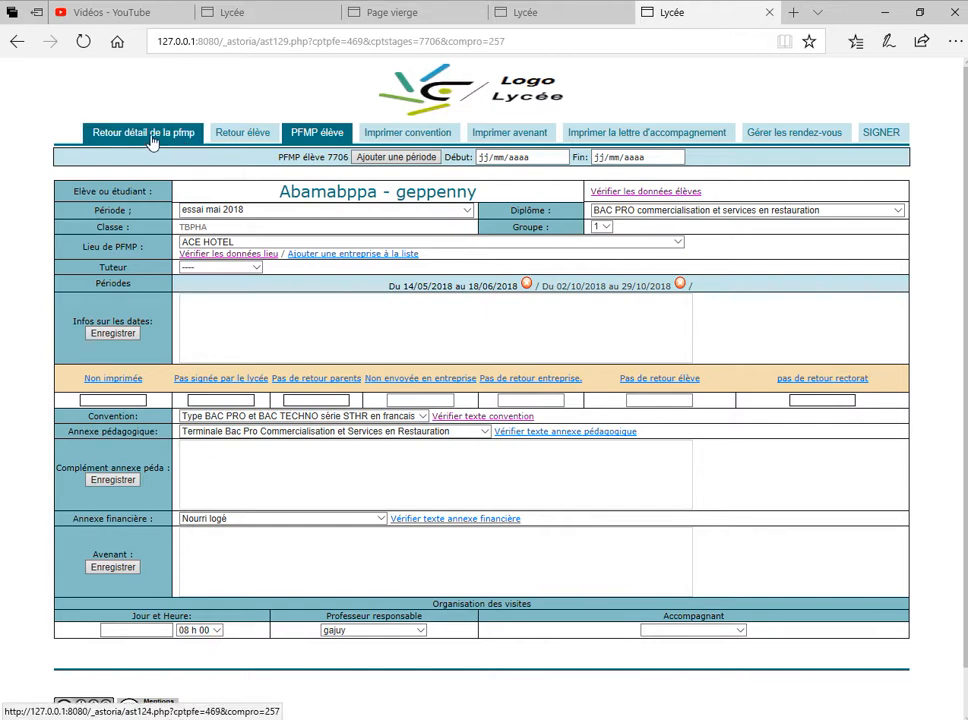
Return to the PFMP details and preview the pages of the first student's convention, closing the print dialog without printing
{"action": "left_click", "coordinate": [152, 140]}
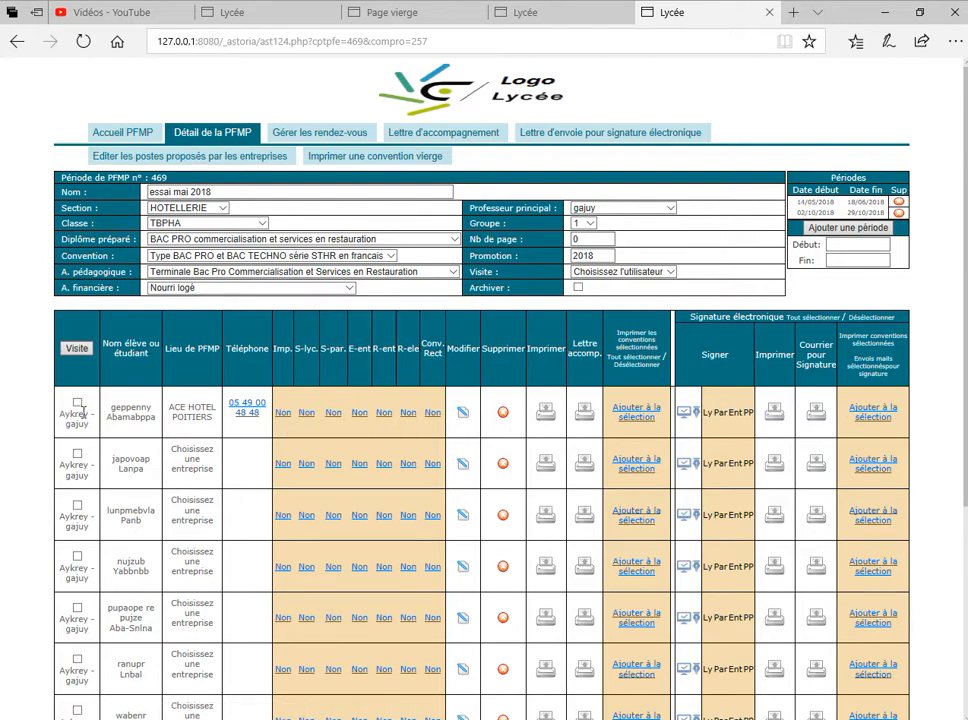
{"action": "left_click", "coordinate": [548, 414]}
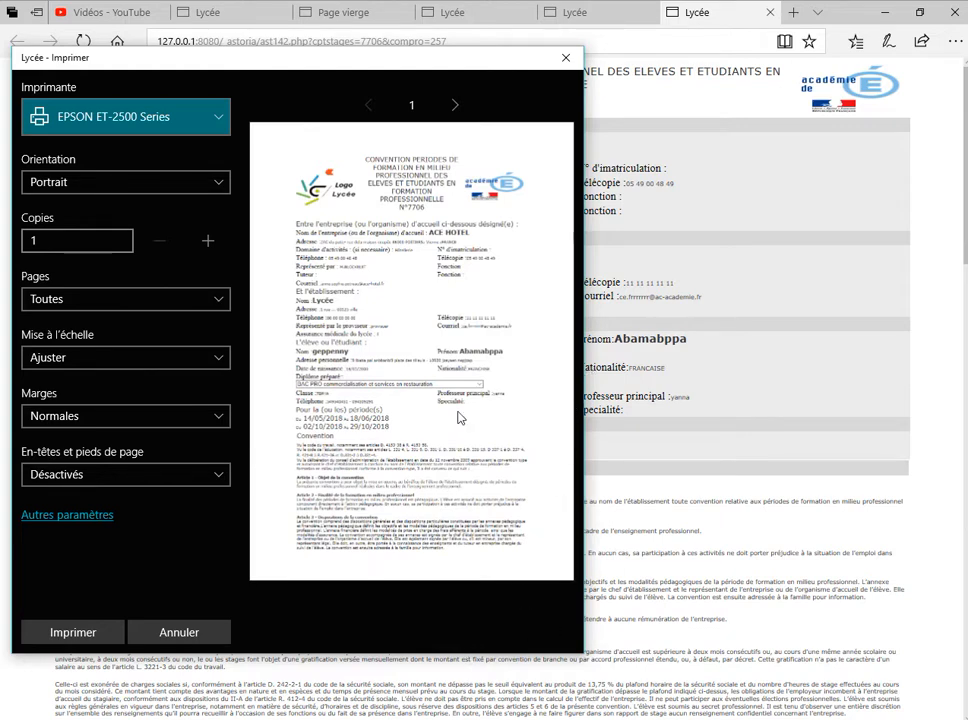
{"action": "left_click", "coordinate": [456, 106]}
{"action": "left_click", "coordinate": [456, 106]}
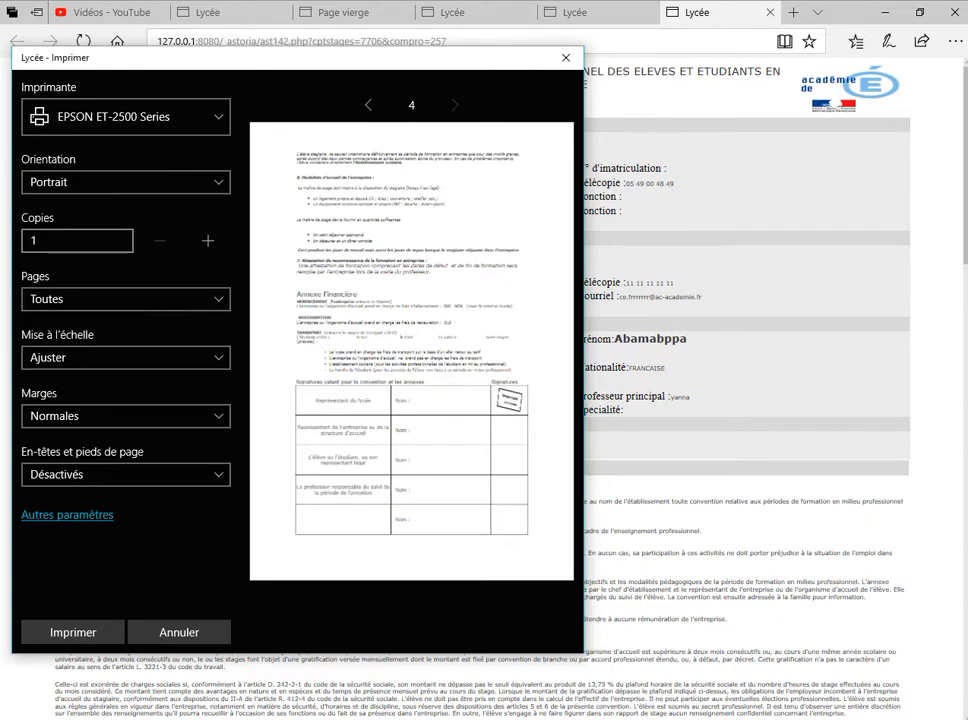
{"action": "left_click", "coordinate": [567, 58]}
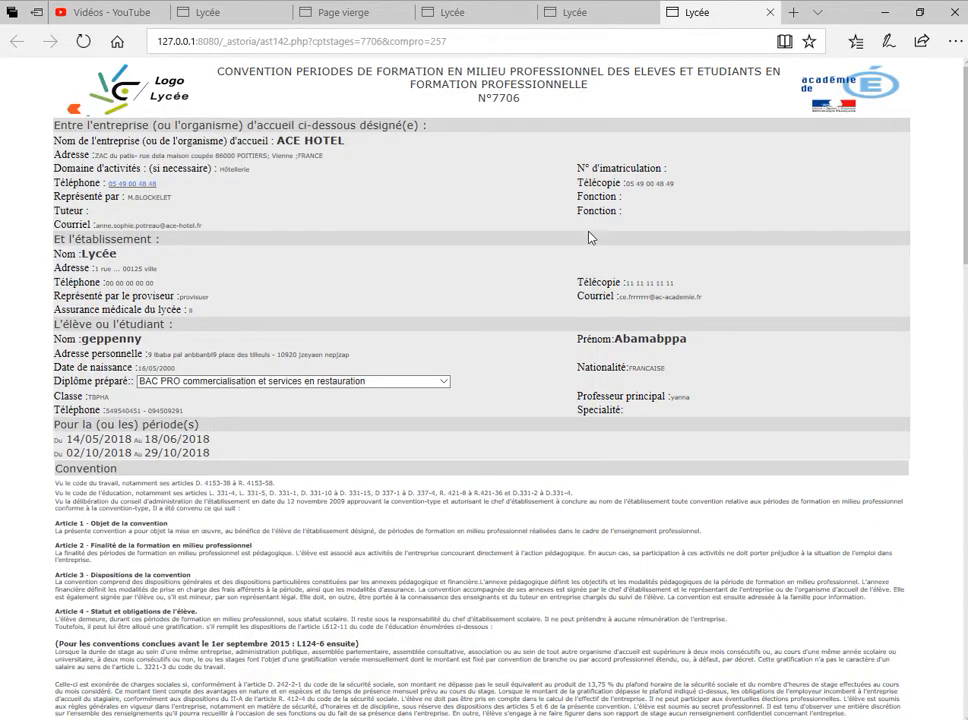
Read through the first student's convention from the articles to the annexes and signature table, and return to the PFMP details
{"action": "scroll", "coordinate": [583, 249], "scroll_direction": "down", "scroll_amount": 15}
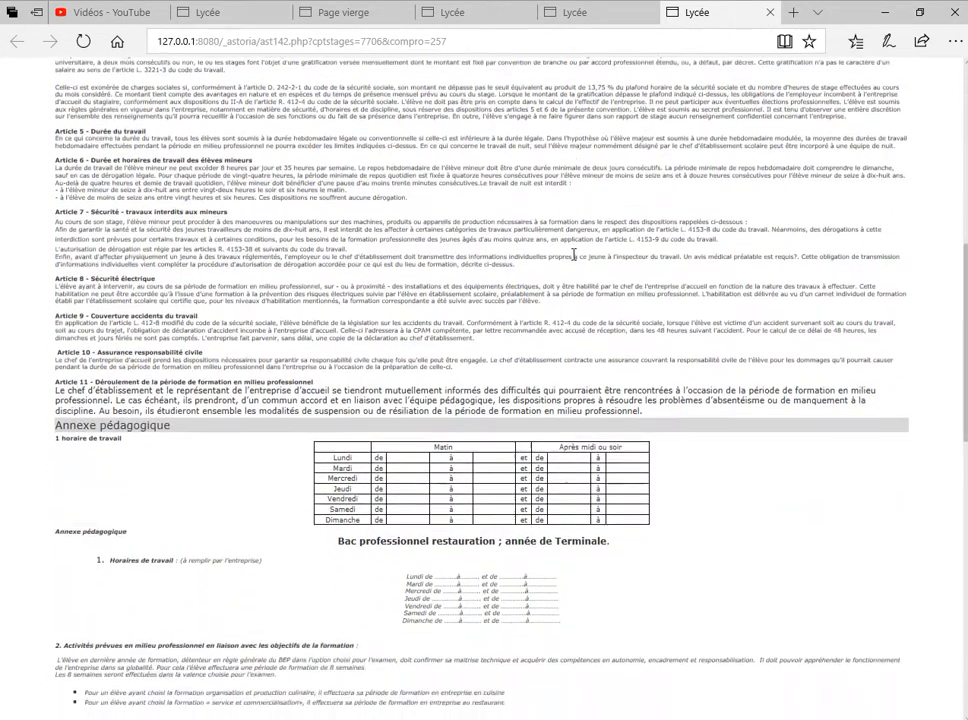
{"action": "scroll", "coordinate": [463, 425], "scroll_direction": "down", "scroll_amount": 3}
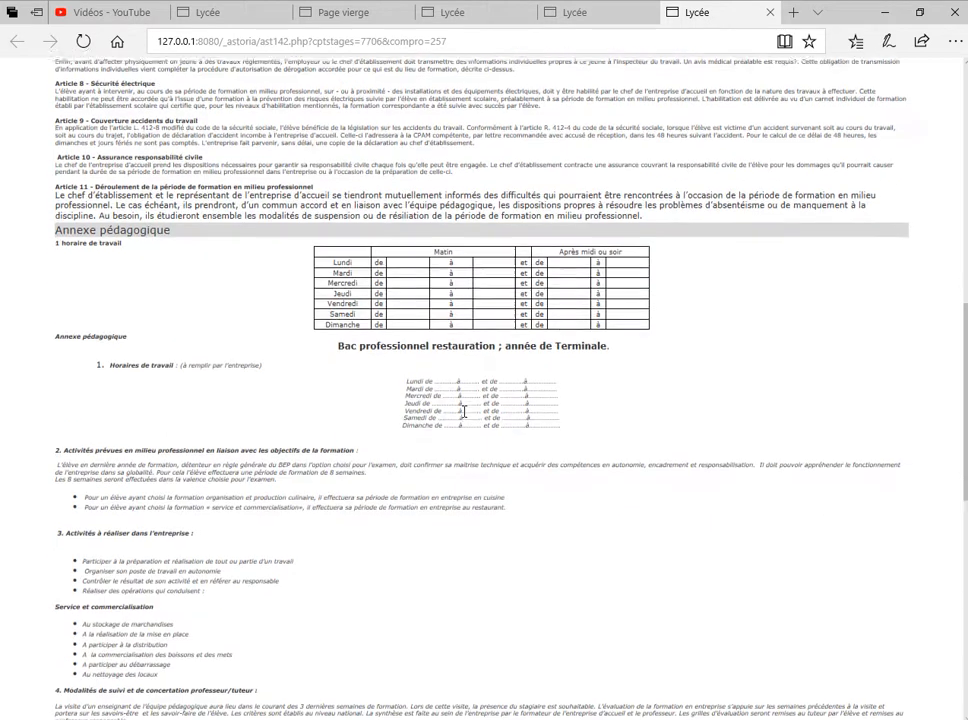
{"action": "scroll", "coordinate": [463, 425], "scroll_direction": "down", "scroll_amount": 8}
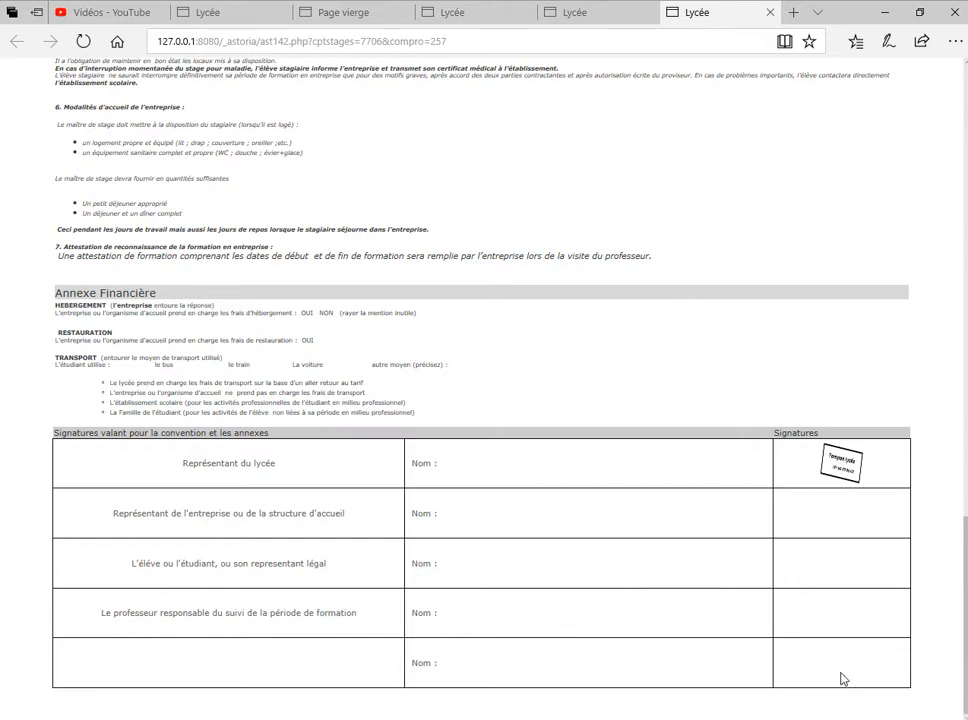
{"action": "left_click", "coordinate": [770, 13]}
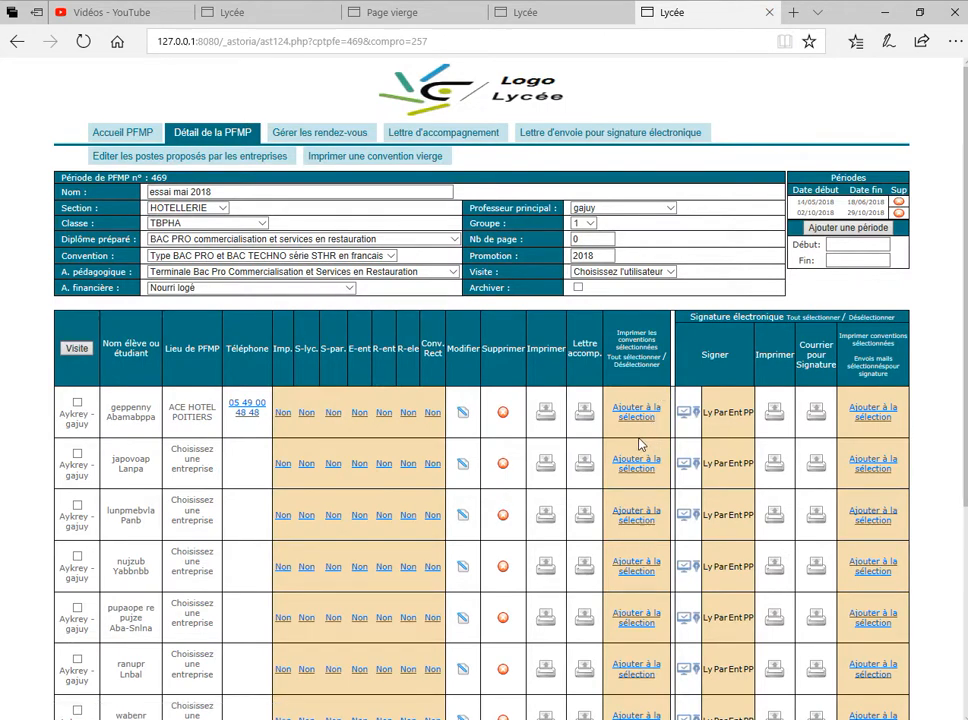
Mark all seven convention tracking statuses, from Imp. to Conv. Rect, as Oui for the first listed student
{"action": "left_click", "coordinate": [284, 414]}
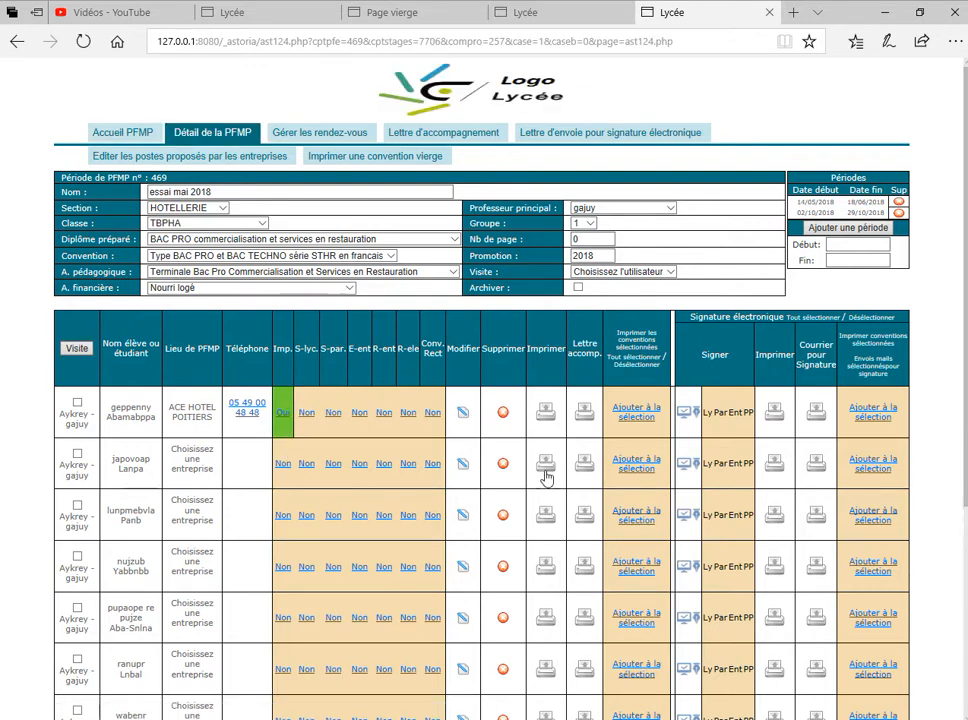
{"action": "left_click", "coordinate": [307, 414]}
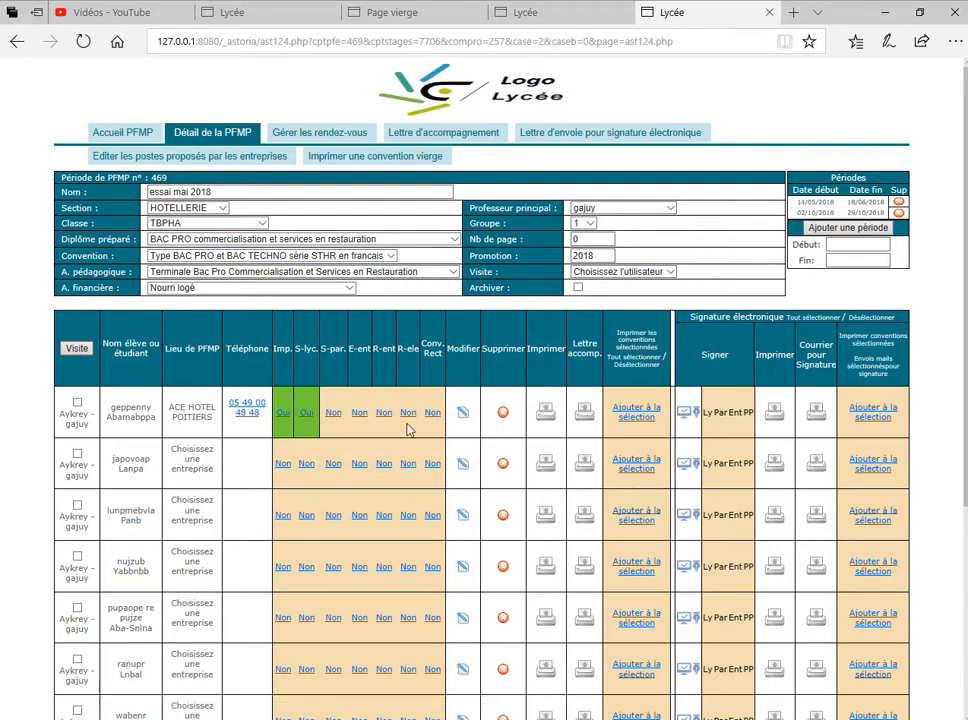
{"action": "left_click", "coordinate": [333, 413]}
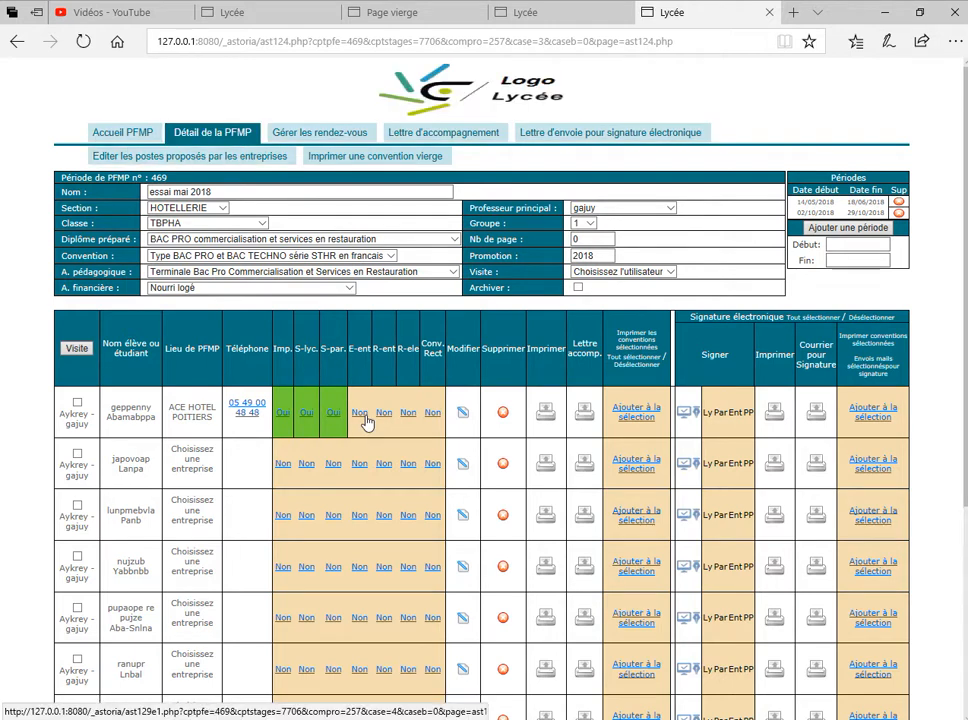
{"action": "left_click", "coordinate": [359, 413]}
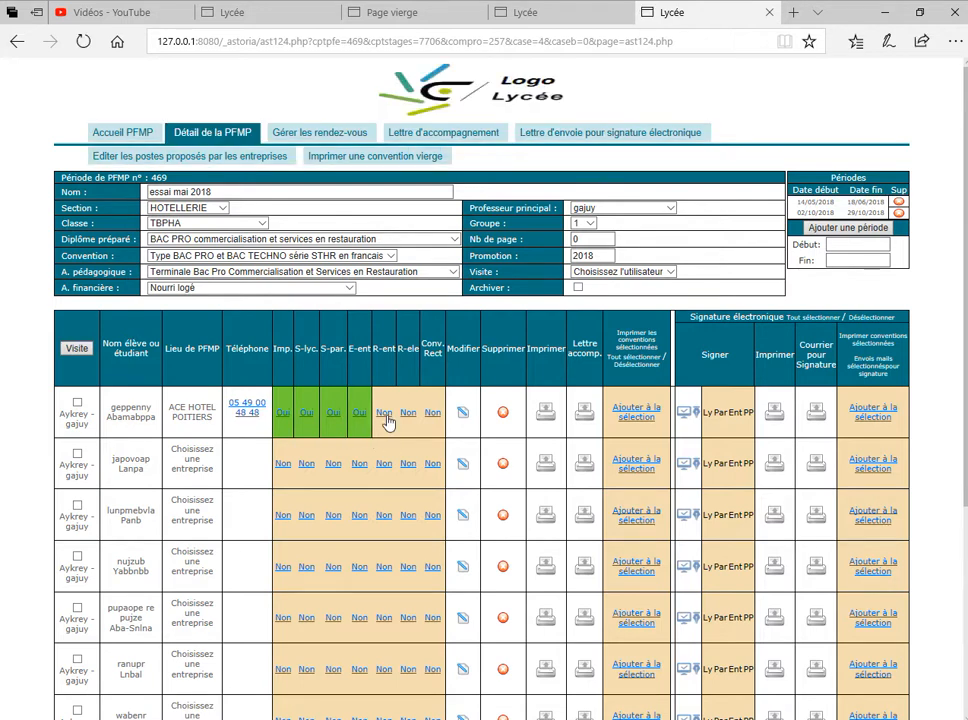
{"action": "left_click", "coordinate": [385, 413]}
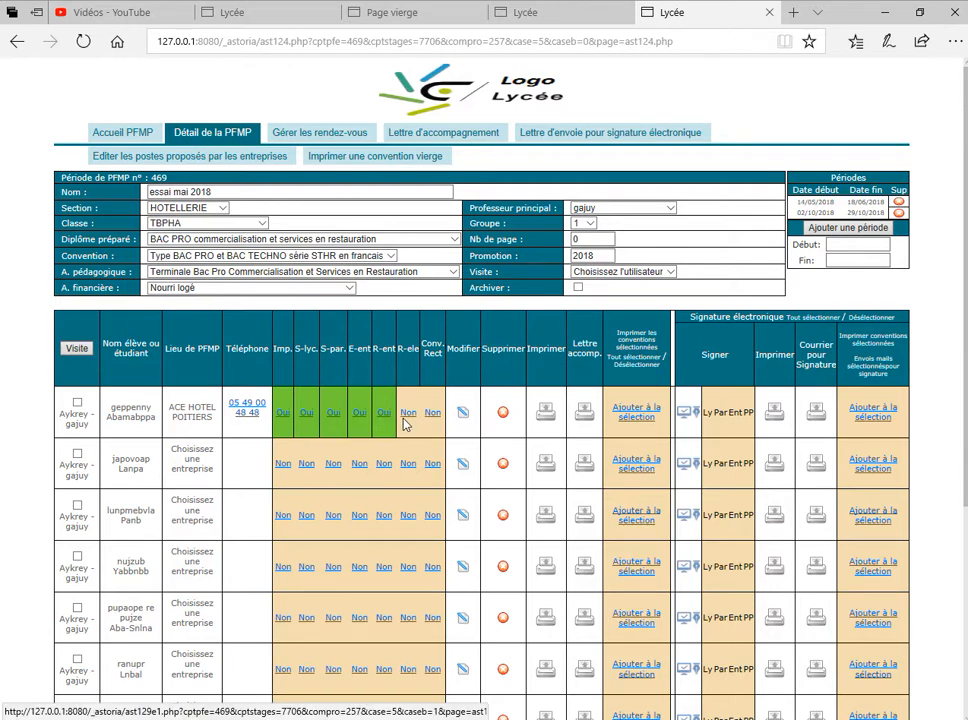
{"action": "left_click", "coordinate": [408, 414]}
{"action": "left_click", "coordinate": [433, 414]}
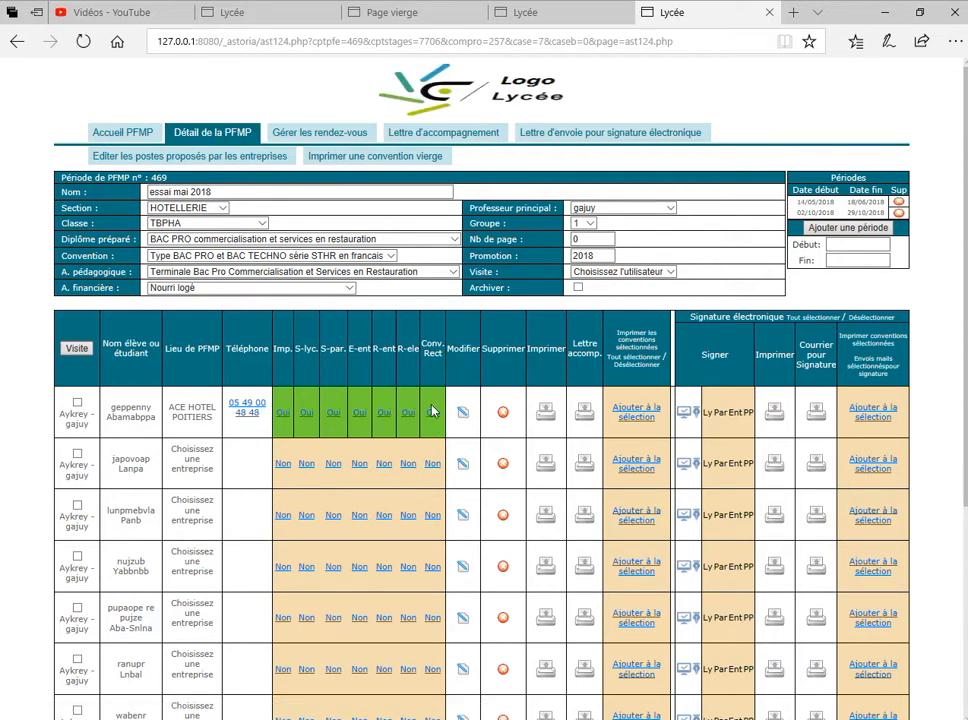
Preview the accompanying letter for the first student's placement at ACE HOTEL, and return to the PFMP details without printing
{"action": "left_click", "coordinate": [583, 419]}
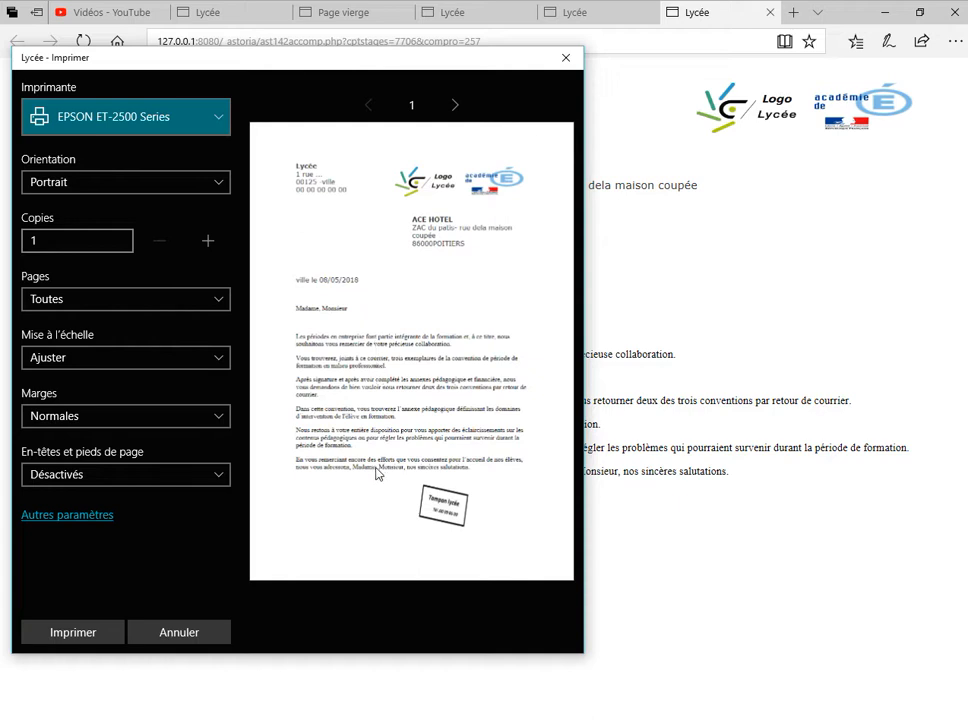
{"action": "left_click", "coordinate": [569, 66]}
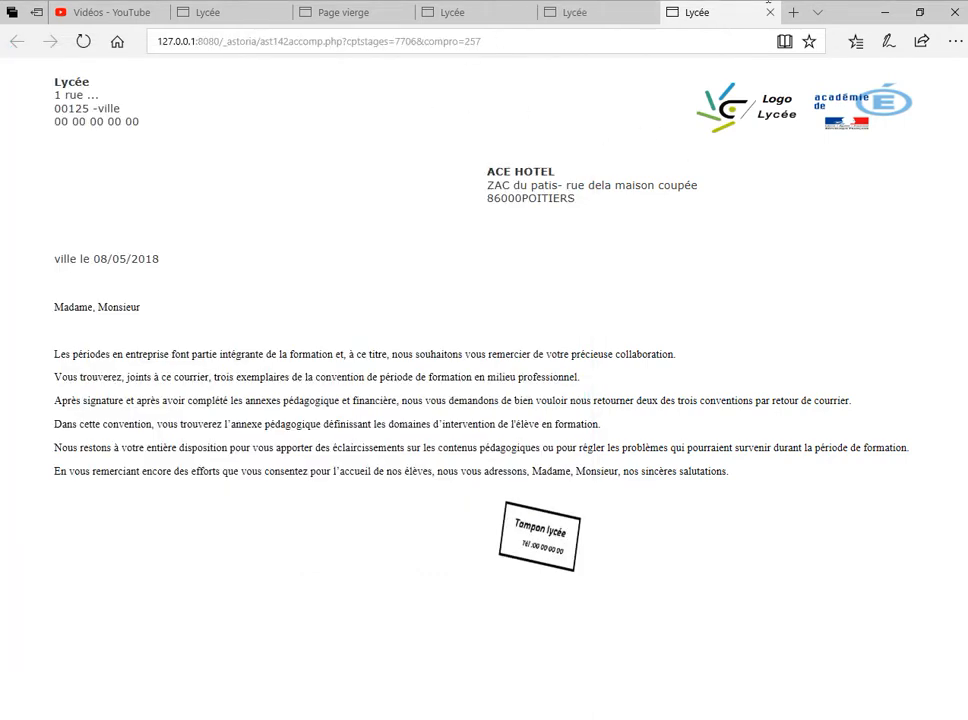
{"action": "left_click", "coordinate": [771, 12]}
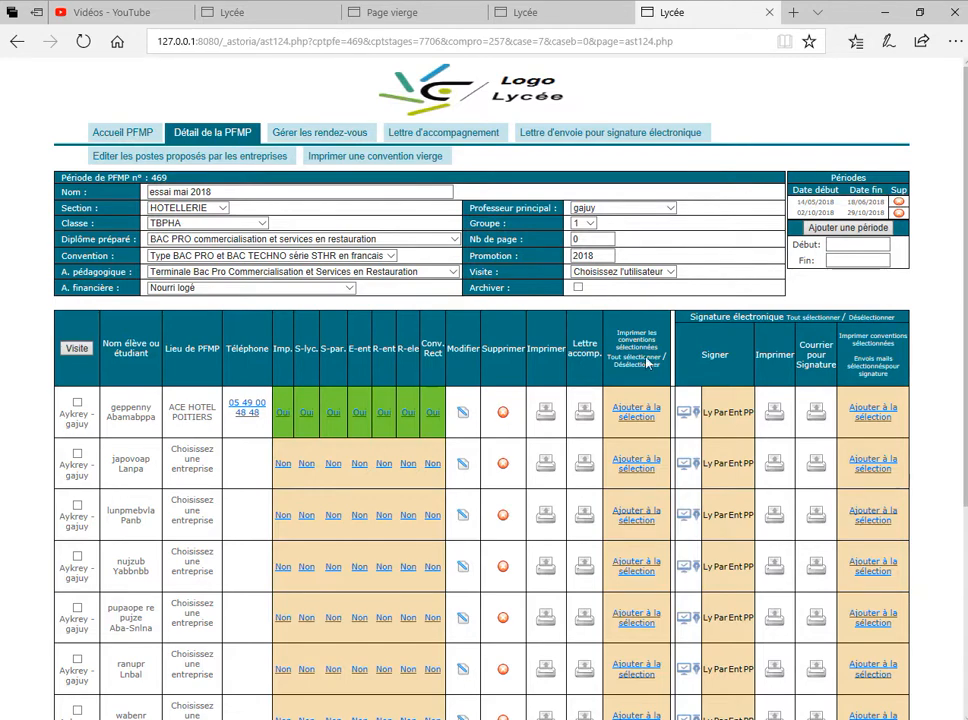
Add the first four listed students' conventions to the print selection
{"action": "scroll", "coordinate": [378, 372], "scroll_direction": "down", "scroll_amount": 3}
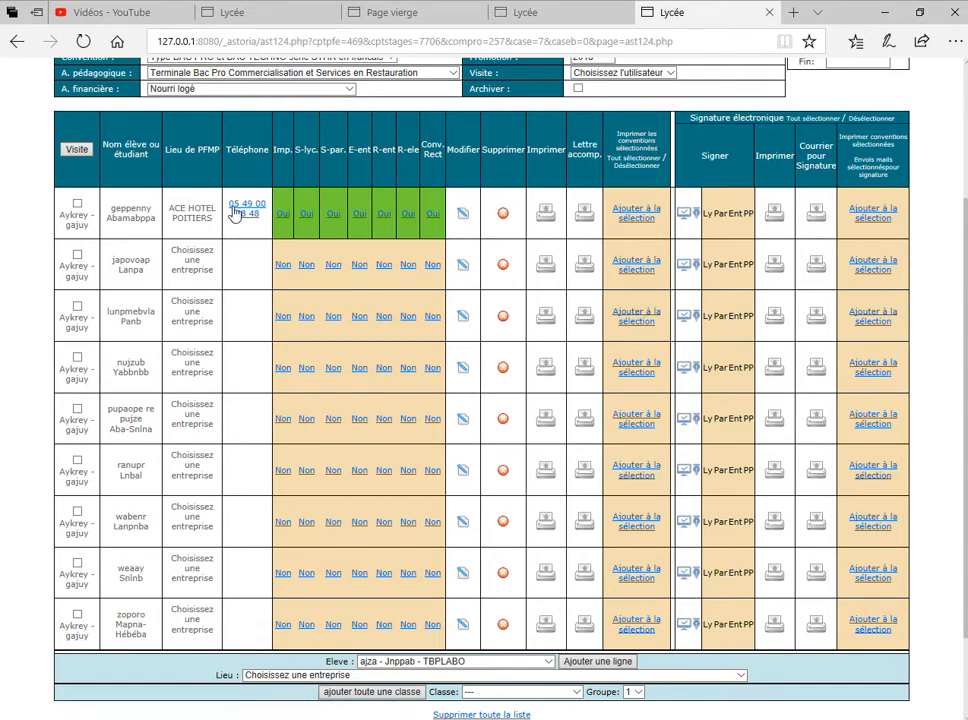
{"action": "left_click", "coordinate": [637, 212]}
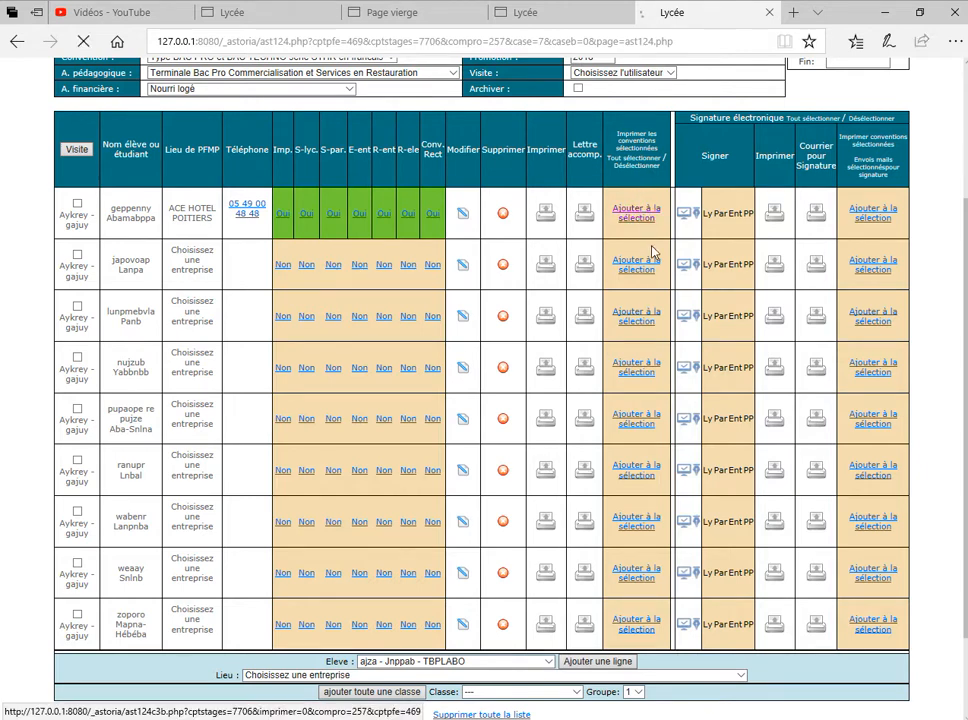
{"action": "left_click", "coordinate": [652, 265]}
{"action": "left_click", "coordinate": [644, 316]}
{"action": "left_click", "coordinate": [634, 366]}
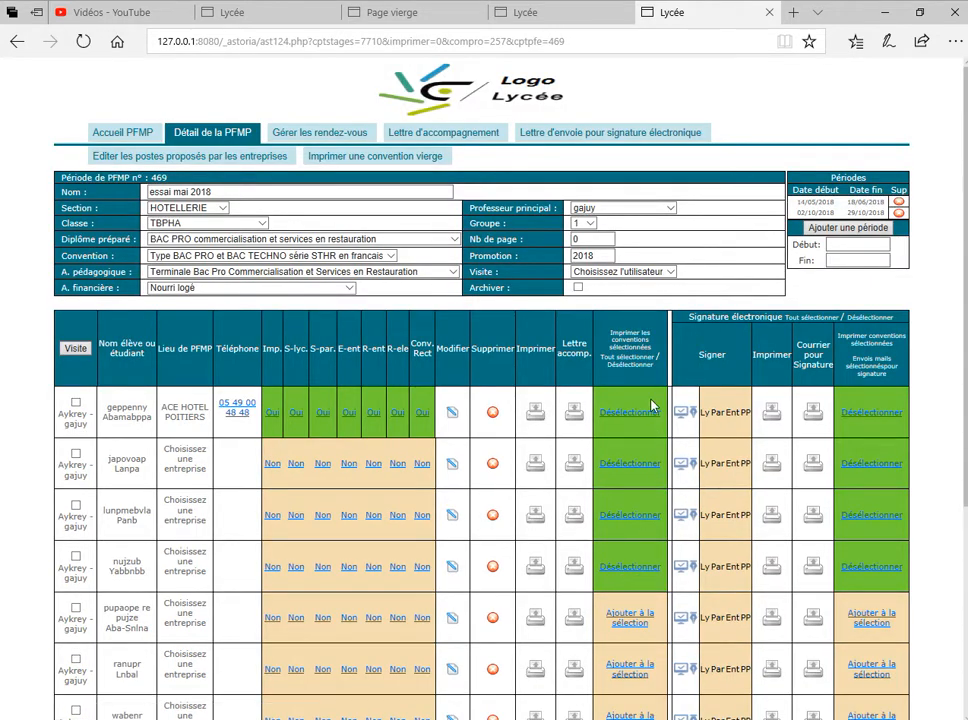
Page through the first student's convention in the print preview to its last page, and return to the PFMP details without printing
{"action": "left_click", "coordinate": [535, 413]}
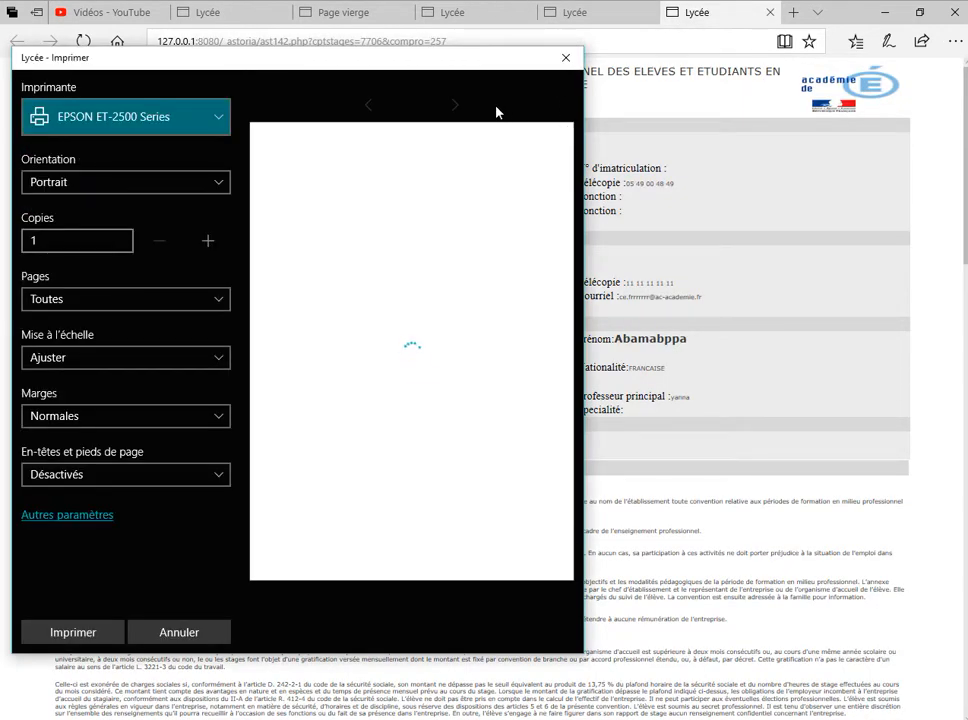
{"action": "left_click", "coordinate": [456, 106]}
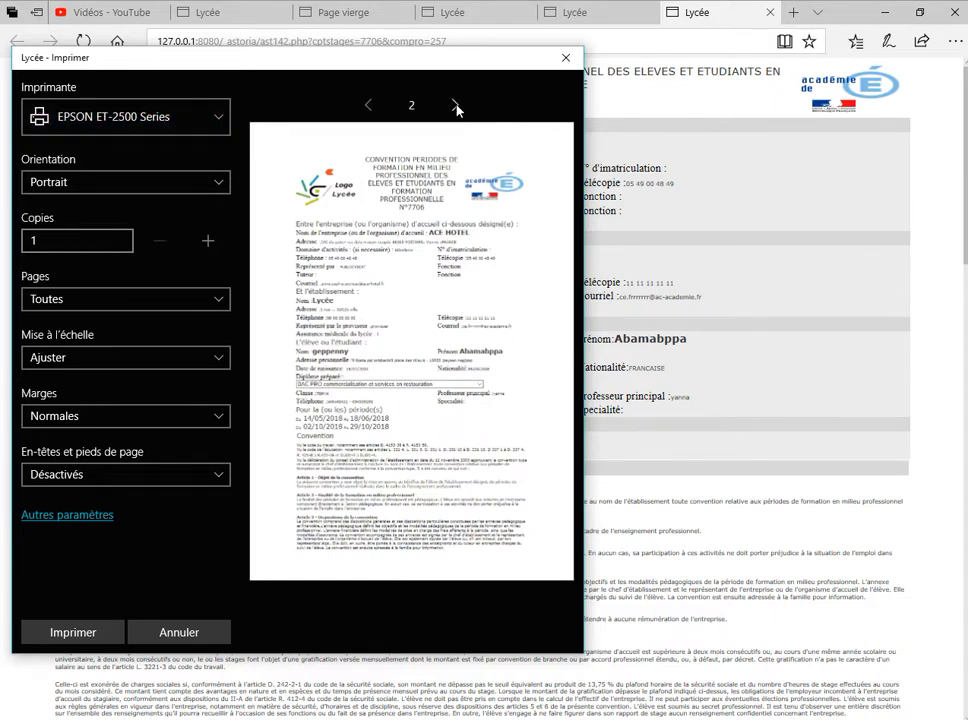
{"action": "left_click", "coordinate": [456, 106]}
{"action": "left_click", "coordinate": [456, 106]}
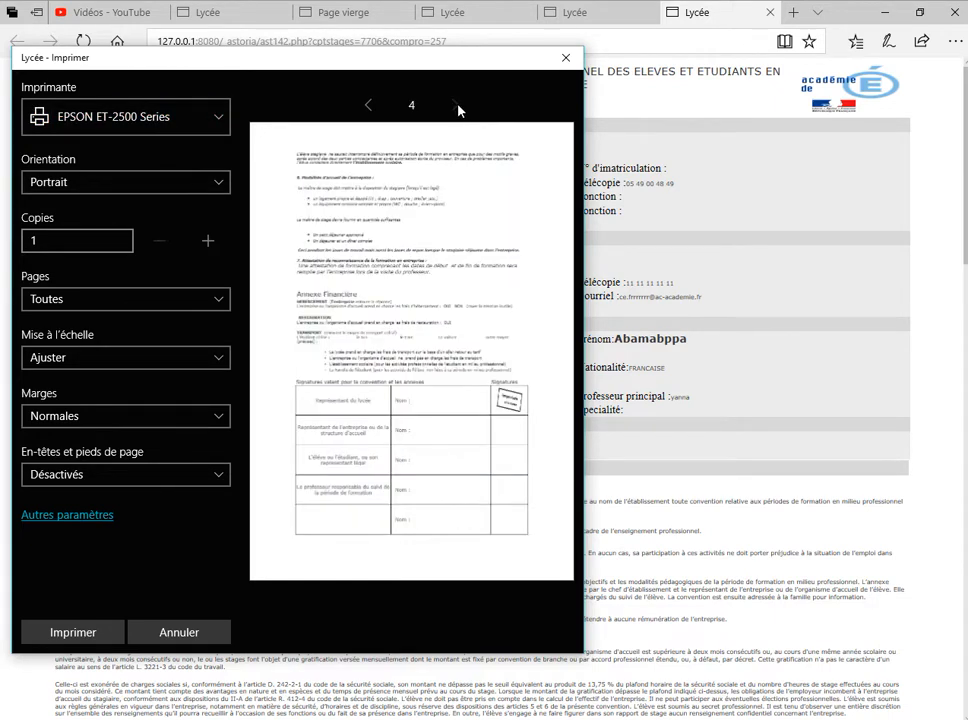
{"action": "left_click", "coordinate": [566, 58]}
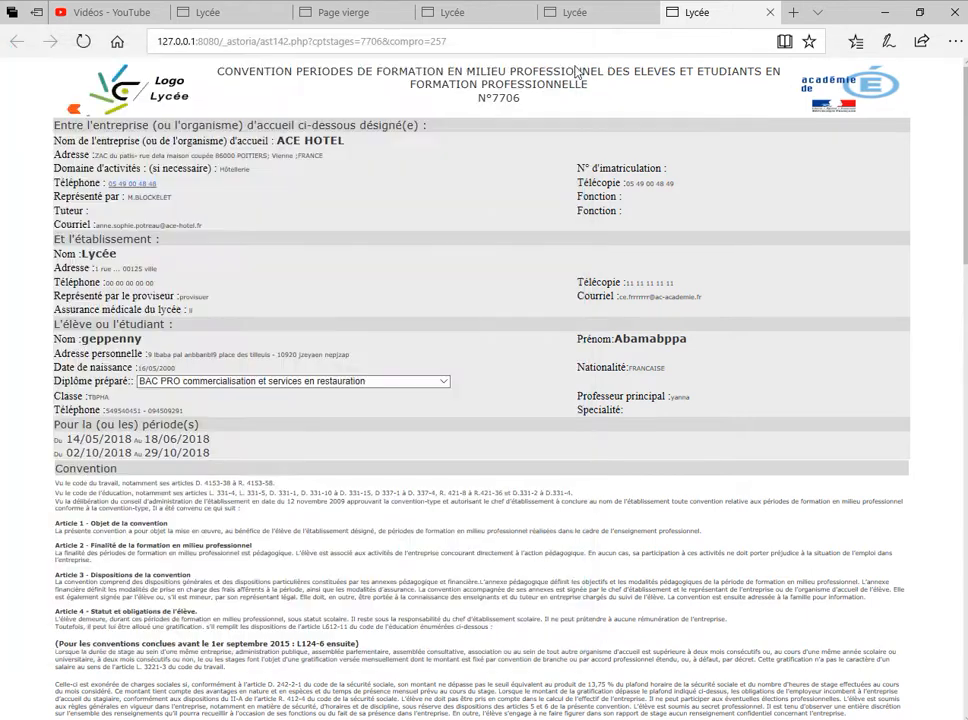
{"action": "left_click", "coordinate": [769, 12]}
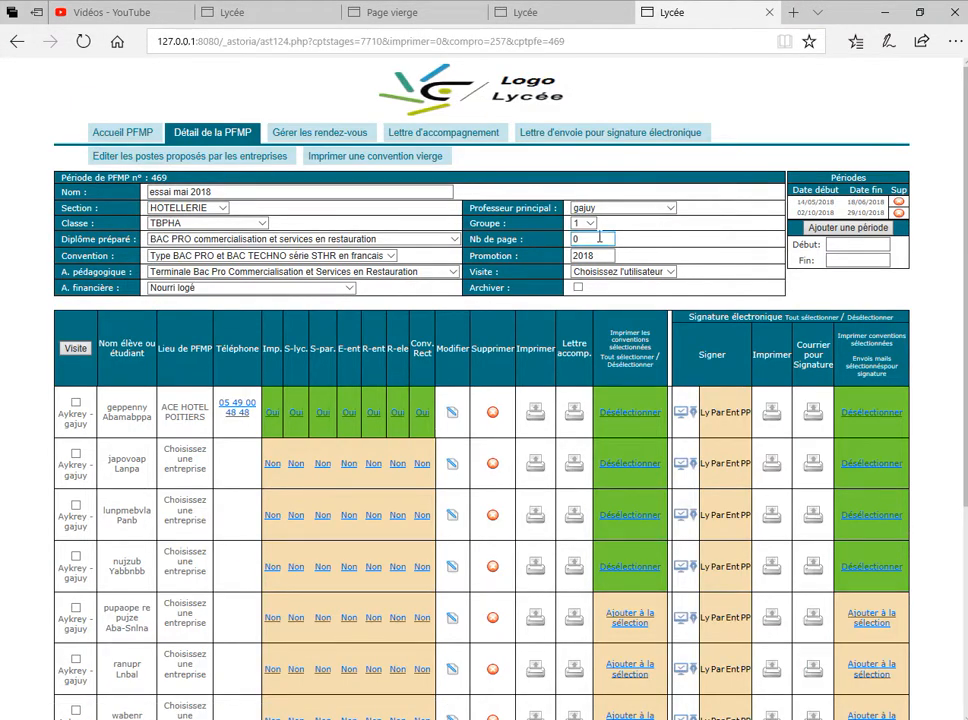
Set the number of pages (Nb de page) of the PFMP to 4
{"action": "double_click", "coordinate": [600, 238]}
{"action": "type", "text": "4"}
{"action": "left_click", "coordinate": [620, 338]}
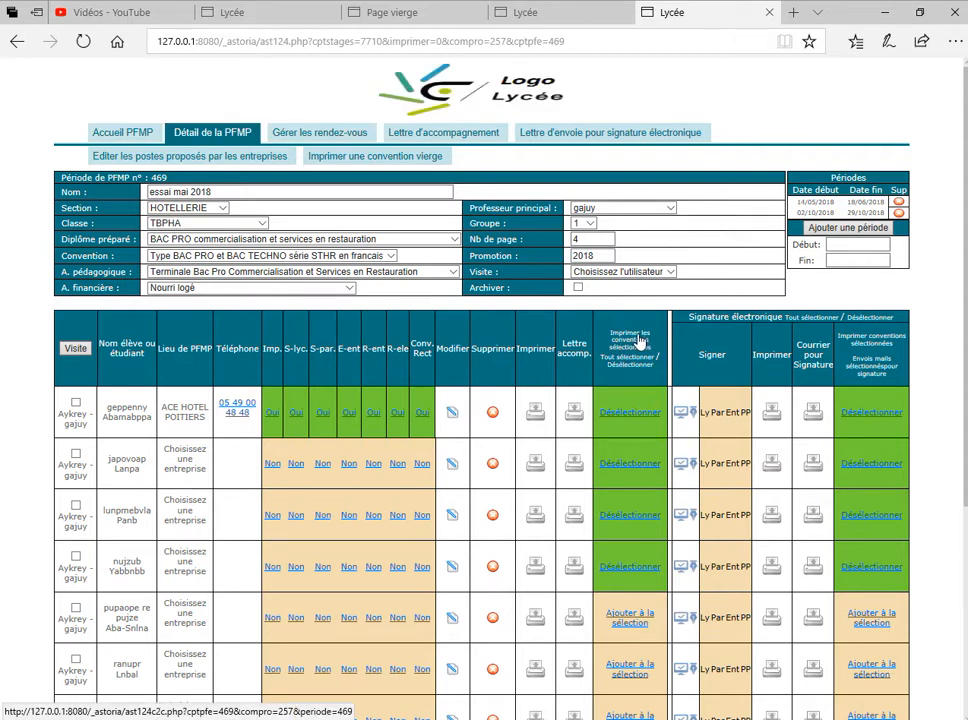
Open the selected conventions for group printing, dismiss the print dialog, review the generated conventions and return to the PFMP details
{"action": "left_click", "coordinate": [638, 342]}
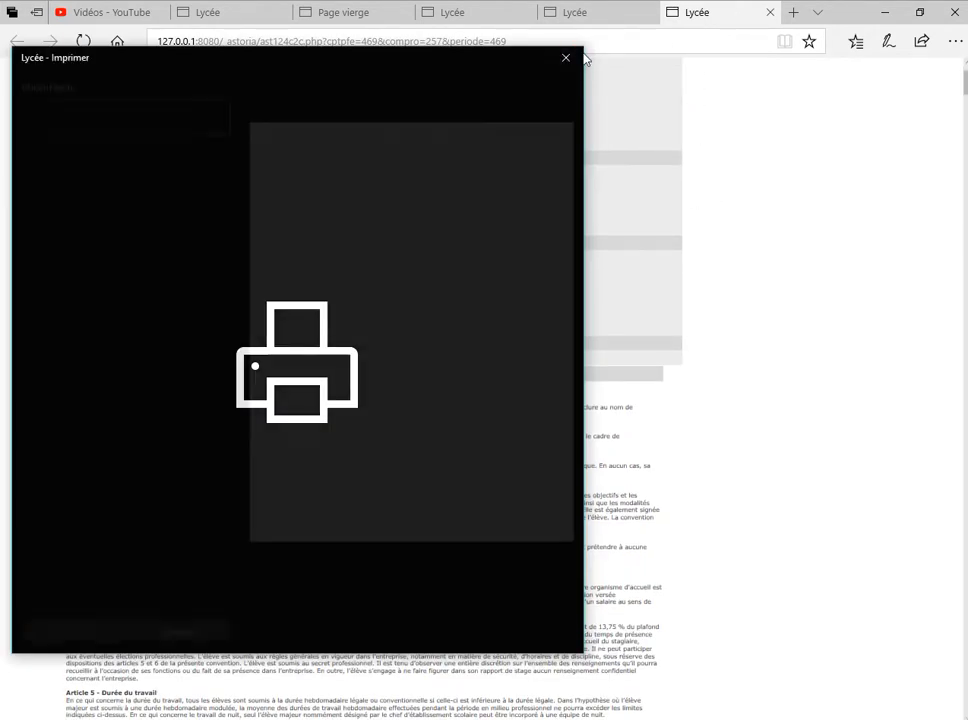
{"action": "left_click", "coordinate": [566, 58]}
{"action": "scroll", "coordinate": [764, 187], "scroll_direction": "down", "scroll_amount": 15}
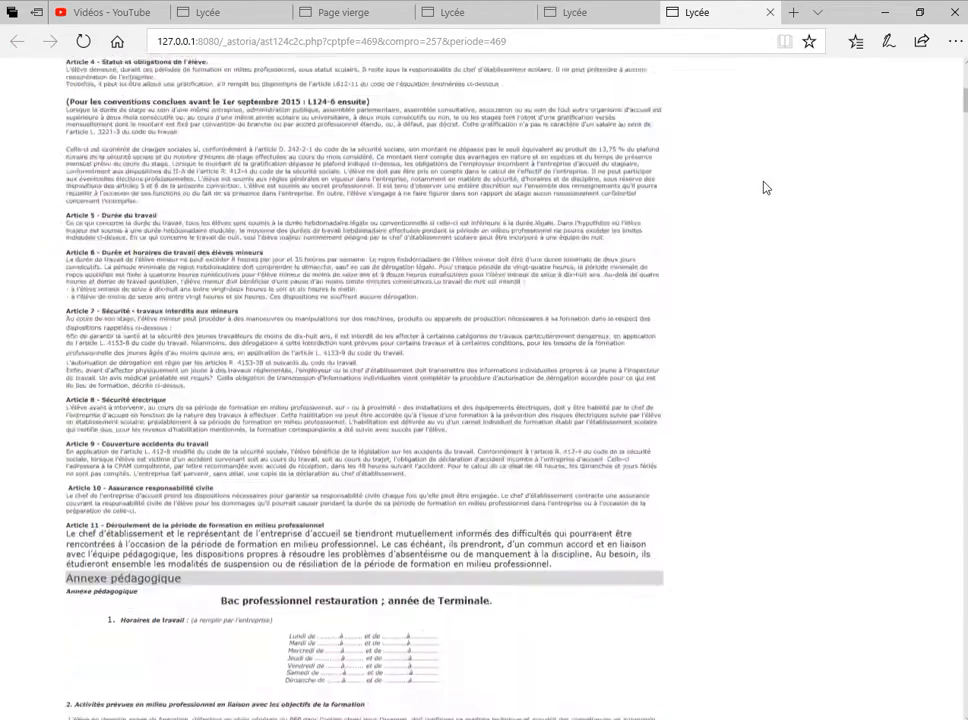
{"action": "scroll", "coordinate": [757, 181], "scroll_direction": "down", "scroll_amount": 3}
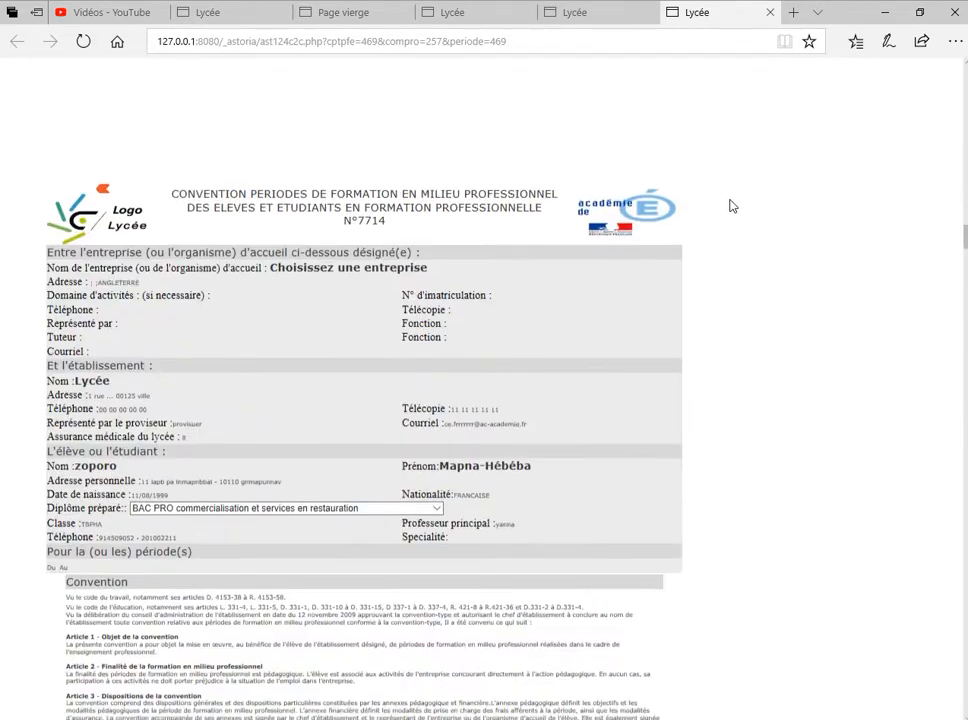
{"action": "scroll", "coordinate": [729, 206], "scroll_direction": "down", "scroll_amount": 4}
{"action": "scroll", "coordinate": [729, 208], "scroll_direction": "down", "scroll_amount": 15}
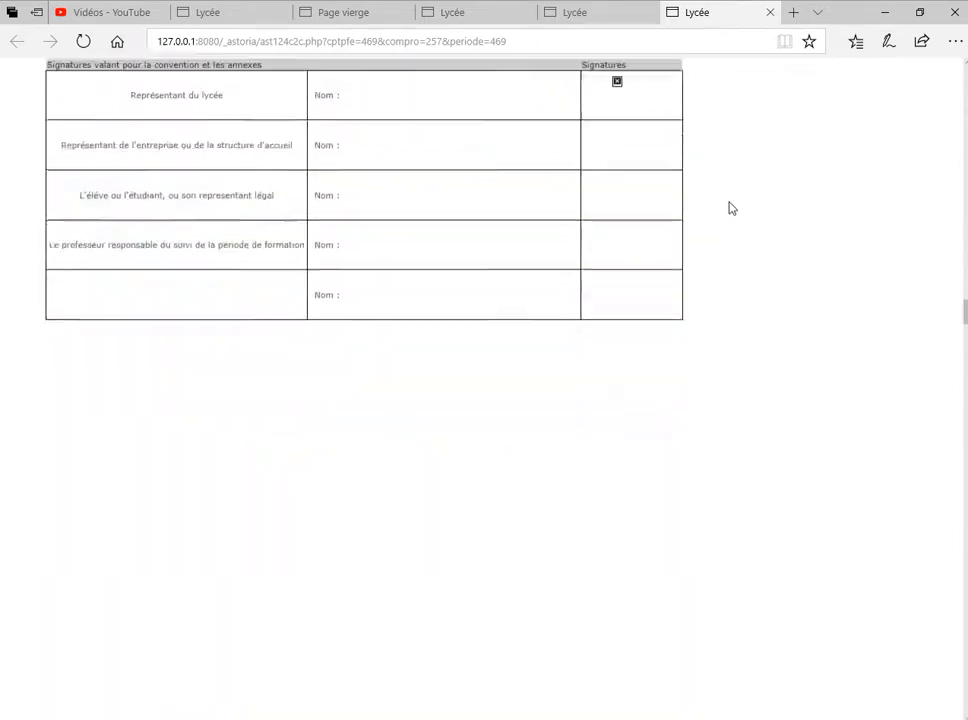
{"action": "scroll", "coordinate": [731, 210], "scroll_direction": "down", "scroll_amount": 15}
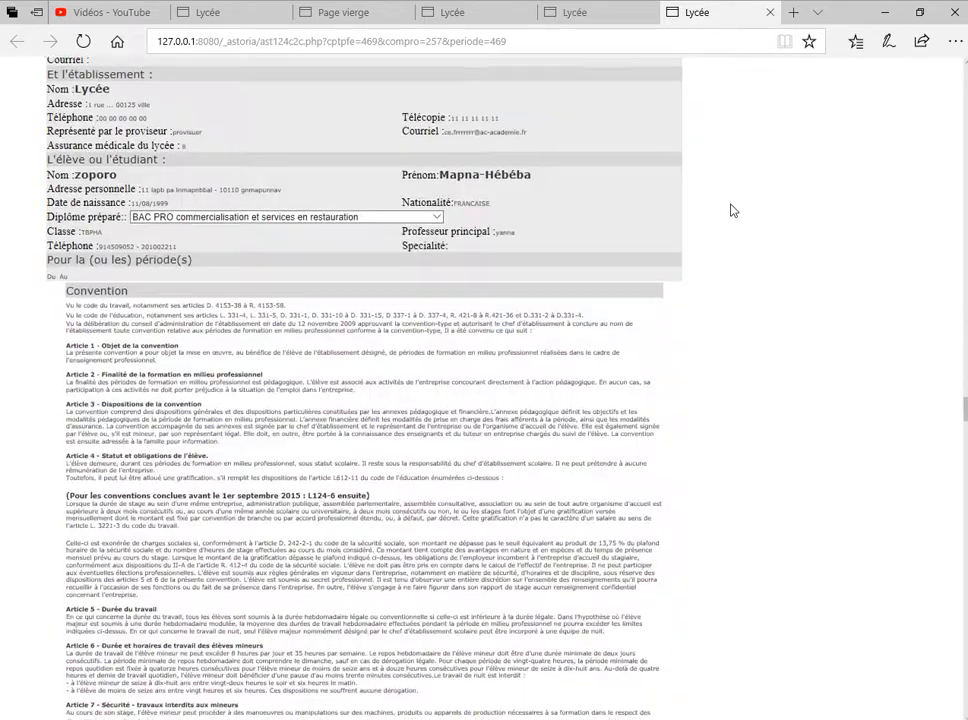
{"action": "scroll", "coordinate": [731, 212], "scroll_direction": "down", "scroll_amount": 5}
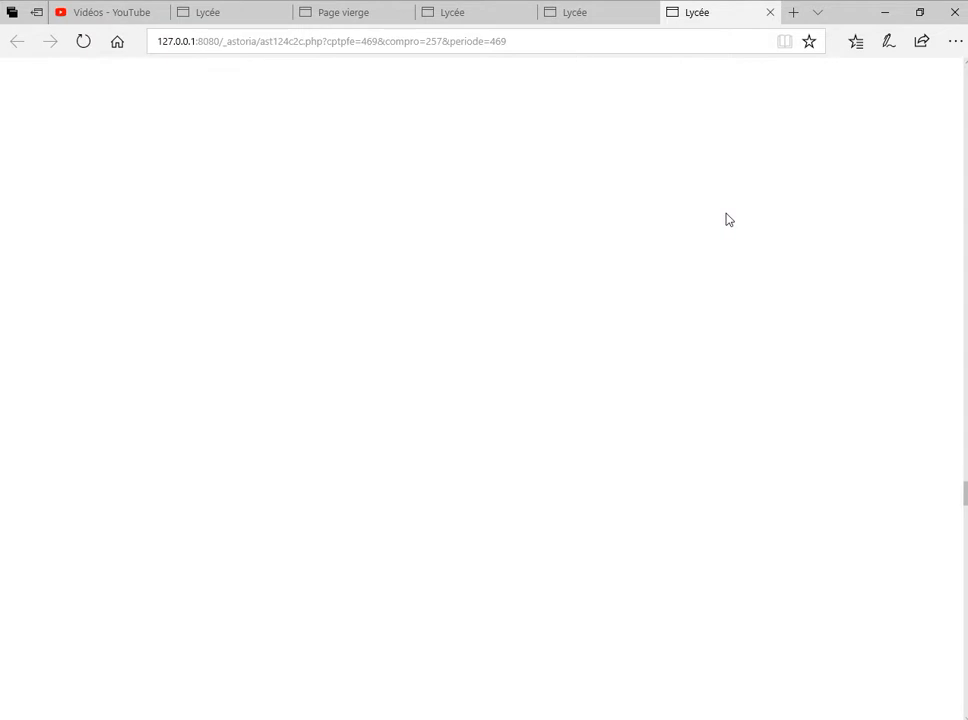
{"action": "scroll", "coordinate": [717, 225], "scroll_direction": "down", "scroll_amount": 15}
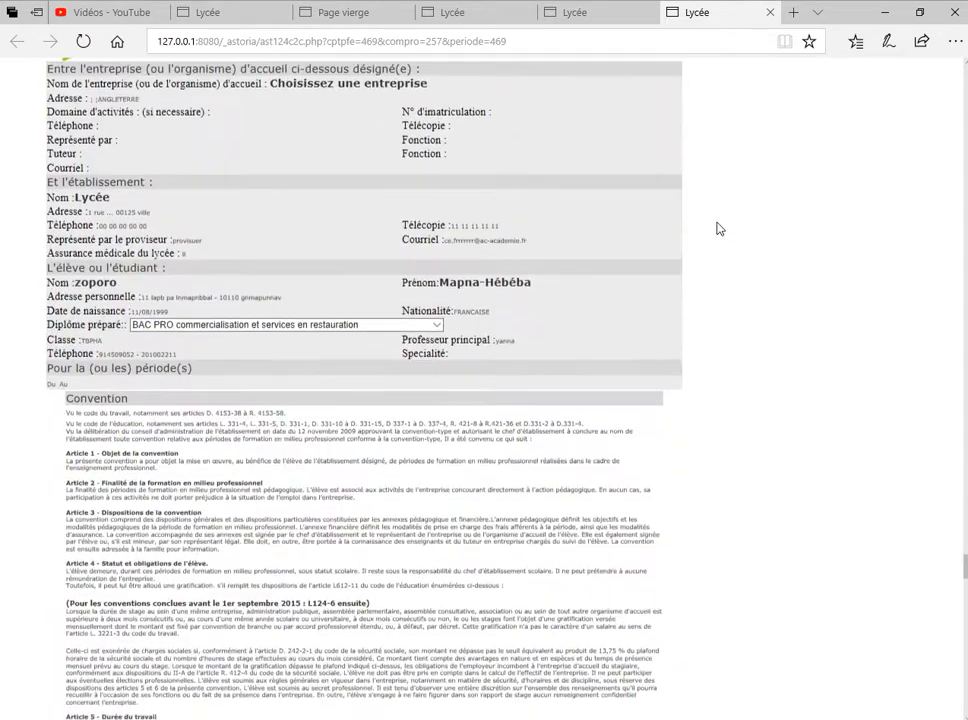
{"action": "scroll", "coordinate": [720, 230], "scroll_direction": "down", "scroll_amount": 10}
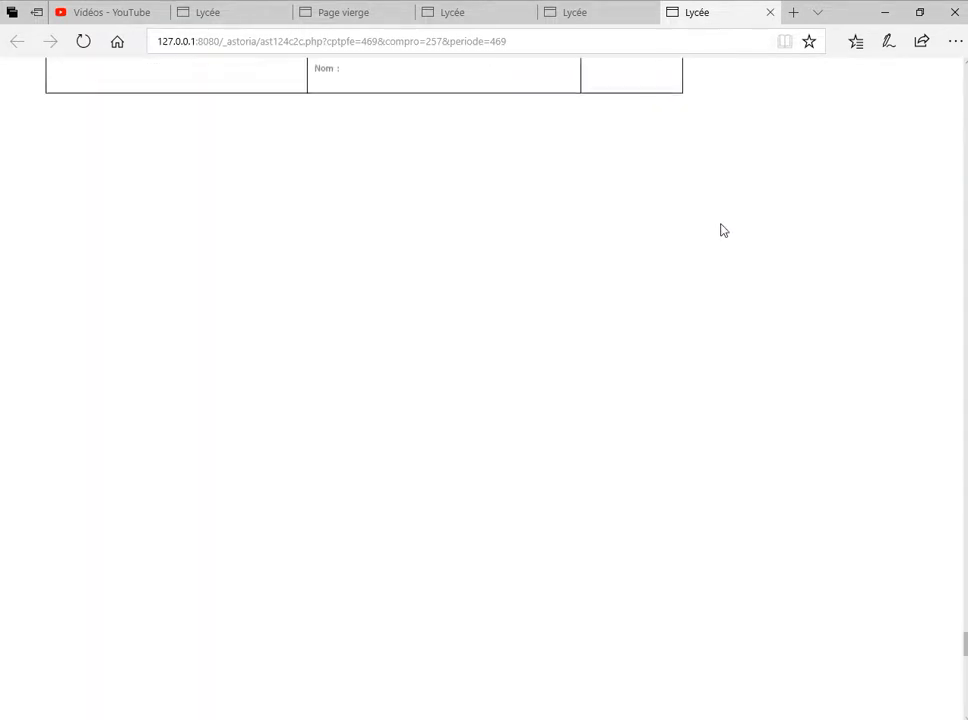
{"action": "scroll", "coordinate": [724, 222], "scroll_direction": "up", "scroll_amount": 5}
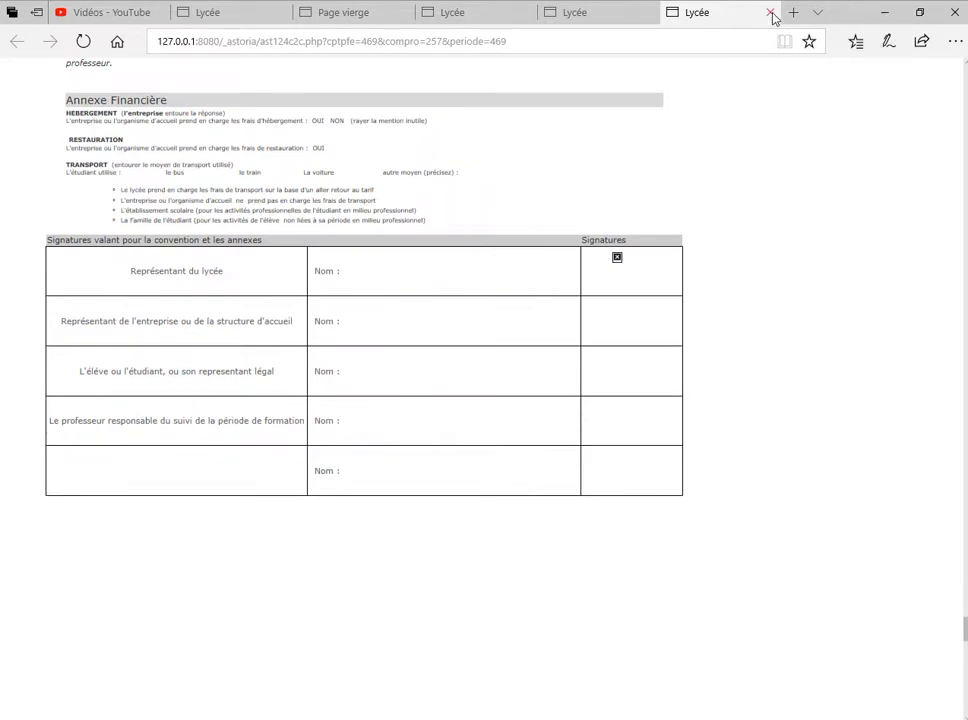
{"action": "left_click", "coordinate": [771, 13]}
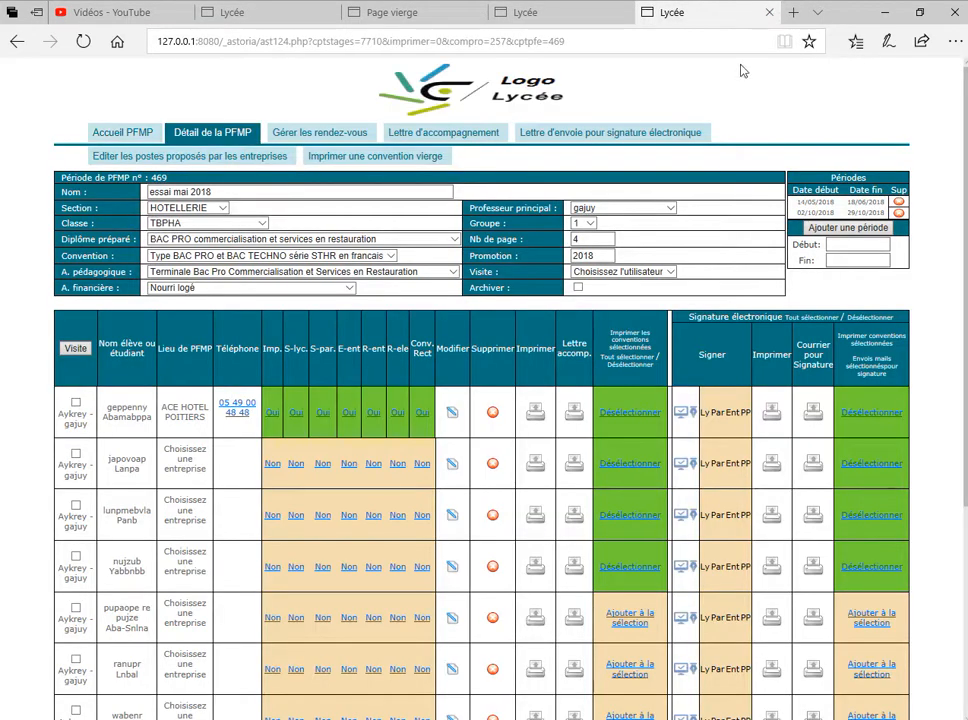
Select every student's convention for printing, and clear the whole selection
{"action": "left_click", "coordinate": [641, 361]}
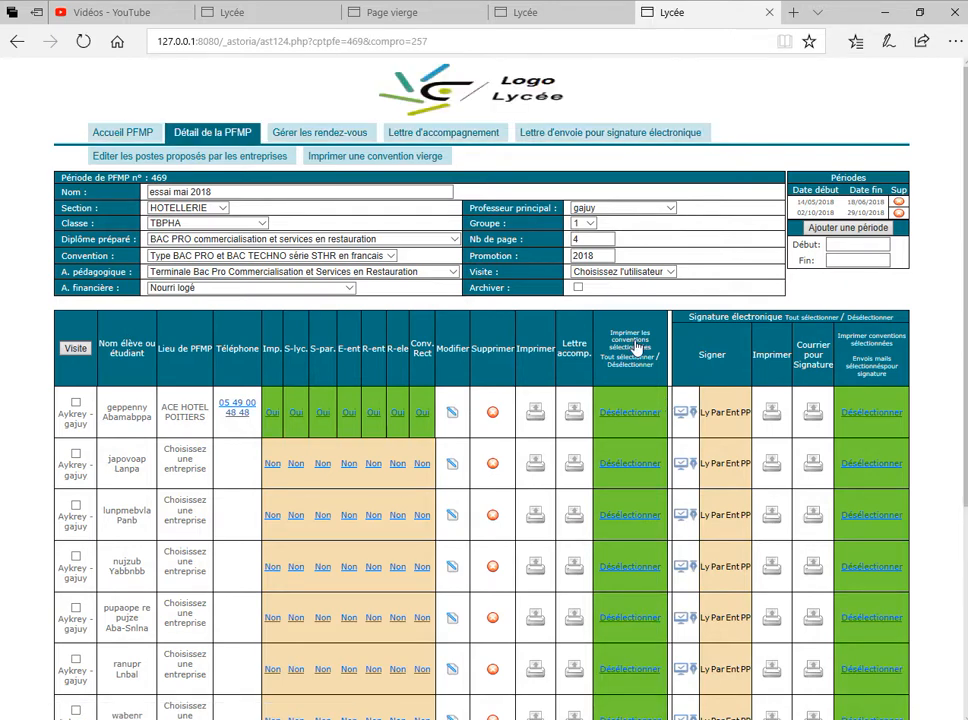
{"action": "scroll", "coordinate": [648, 386], "scroll_direction": "down", "scroll_amount": 2}
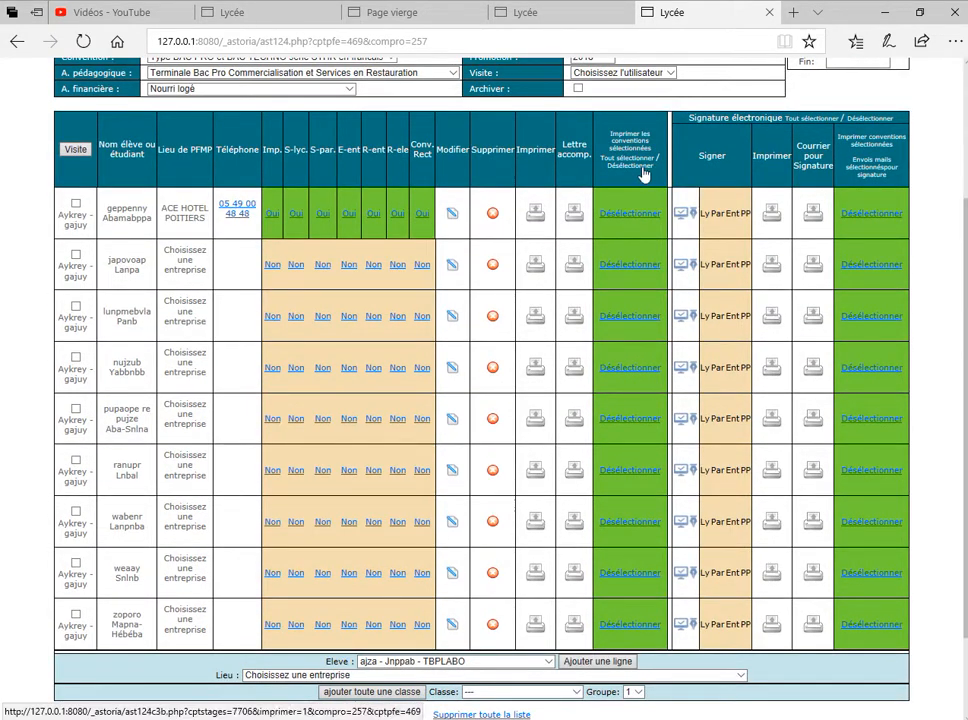
{"action": "left_click", "coordinate": [643, 170]}
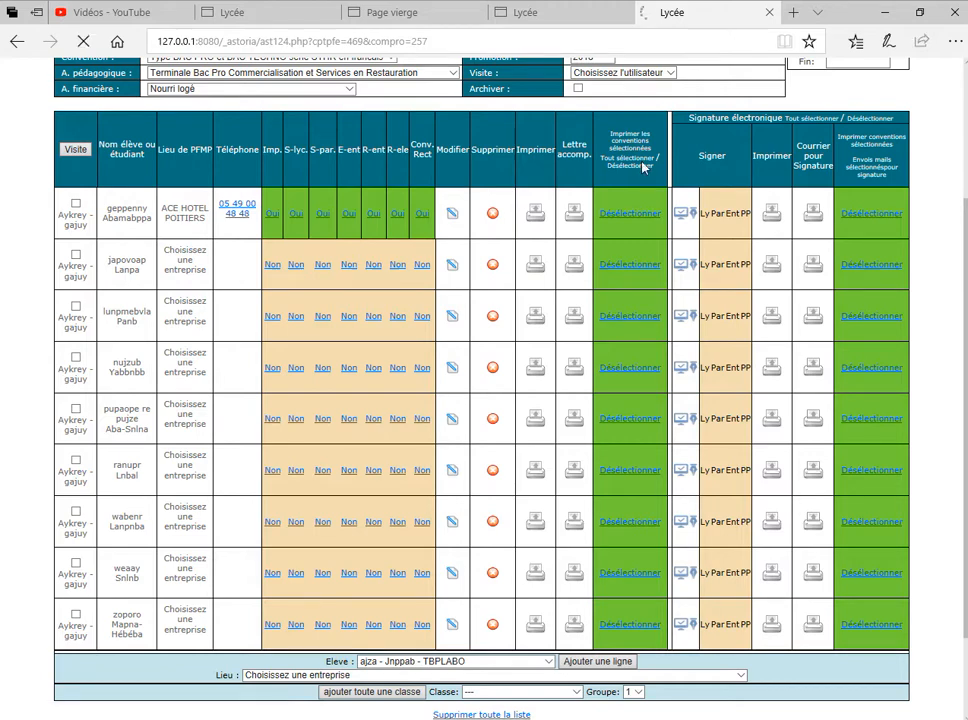